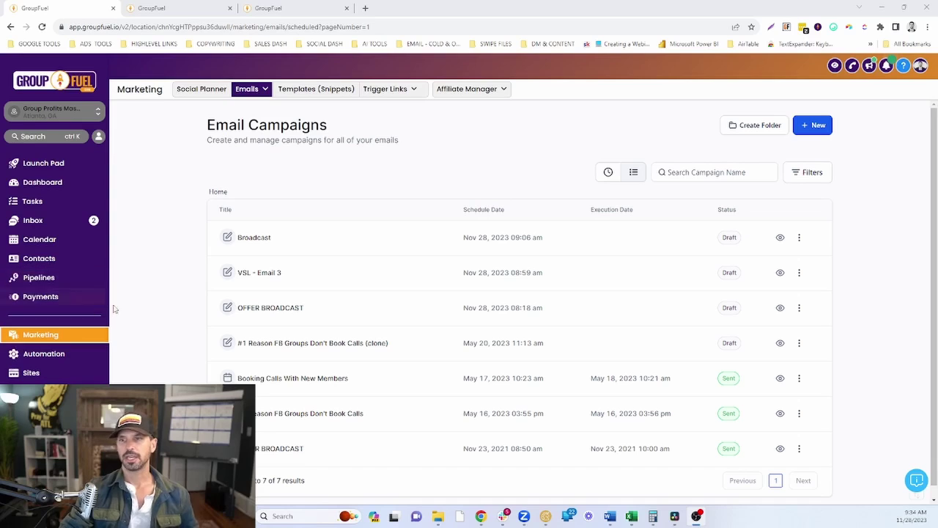
# - Create a new blank email template from Emails > Templates in the drag-and-drop Design Editor
pyautogui.click(258, 91)
pyautogui.click(236, 128)
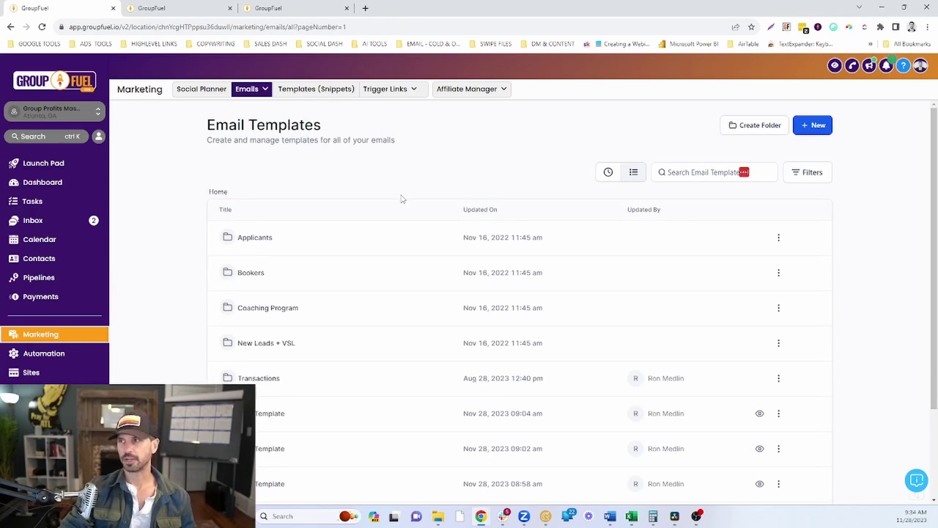
pyautogui.click(807, 126)
pyautogui.click(777, 181)
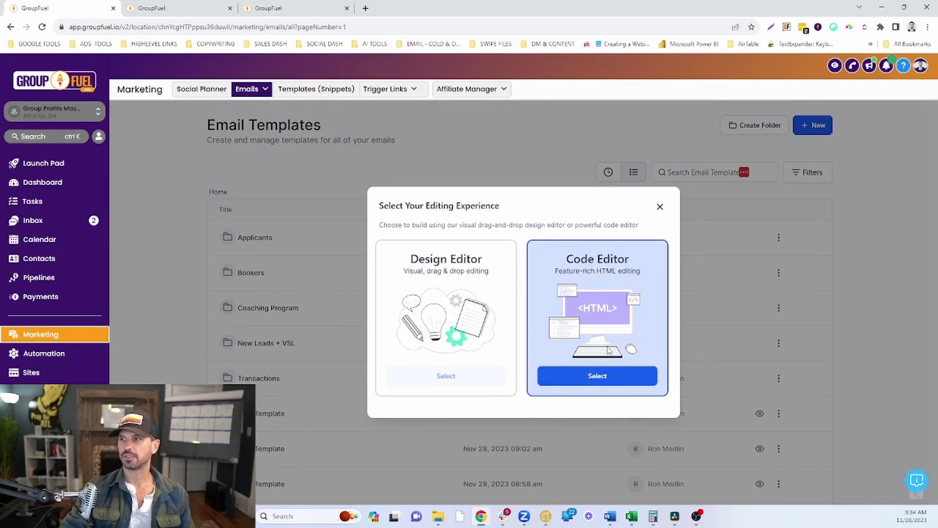
pyautogui.click(442, 377)
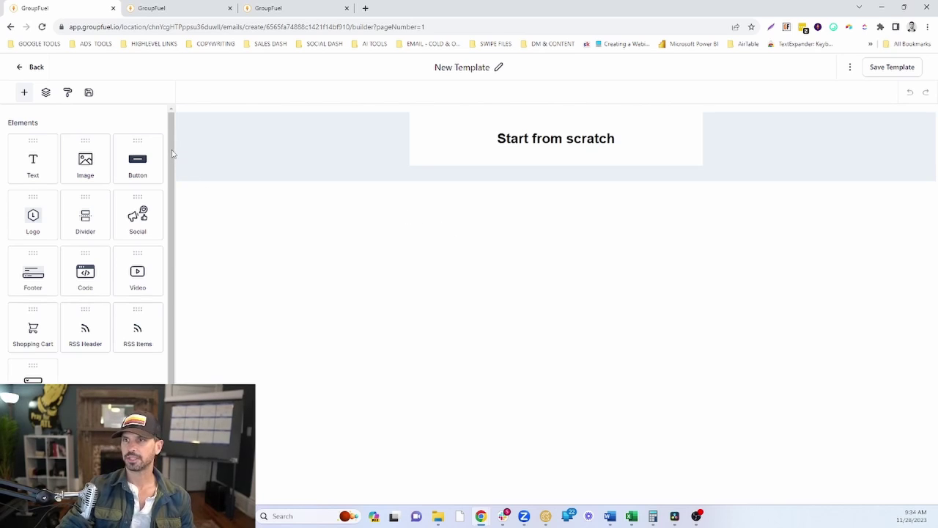
# - Add a three-column layout row and delete the 'Start from scratch' block
pyautogui.scroll(-2, 117, 370)
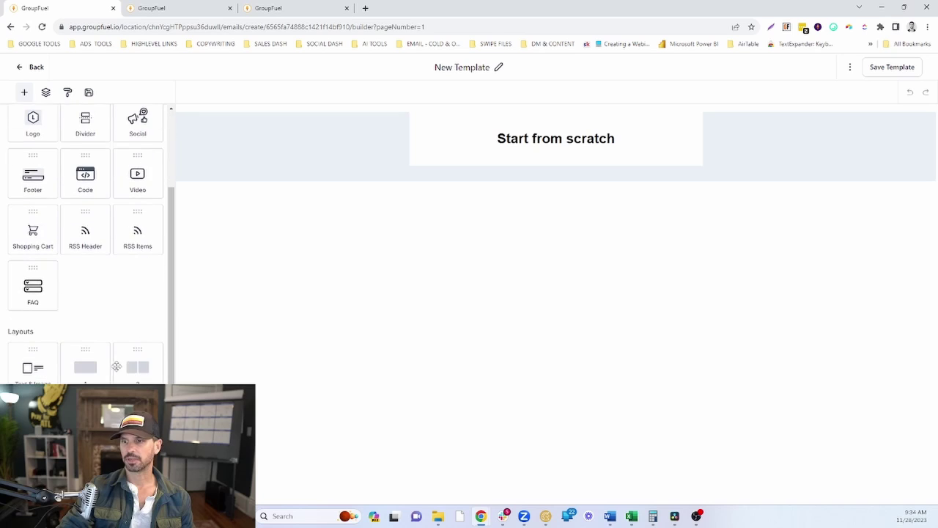
pyautogui.moveTo(33, 418); pyautogui.dragTo(506, 121)
pyautogui.click(602, 155)
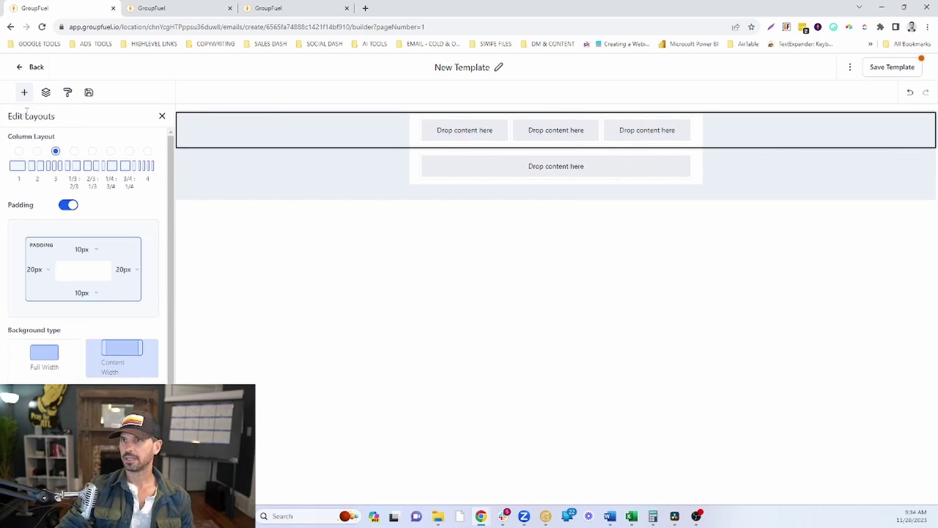
pyautogui.click(159, 115)
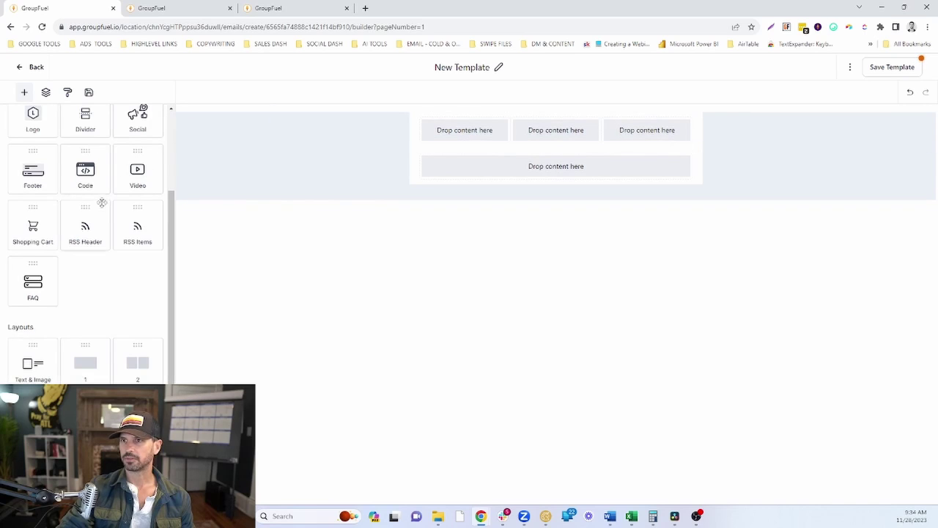
# - Place an image placeholder in the first column and add an empty row below
pyautogui.scroll(1, 101, 199)
pyautogui.moveTo(91, 167); pyautogui.dragTo(473, 136)
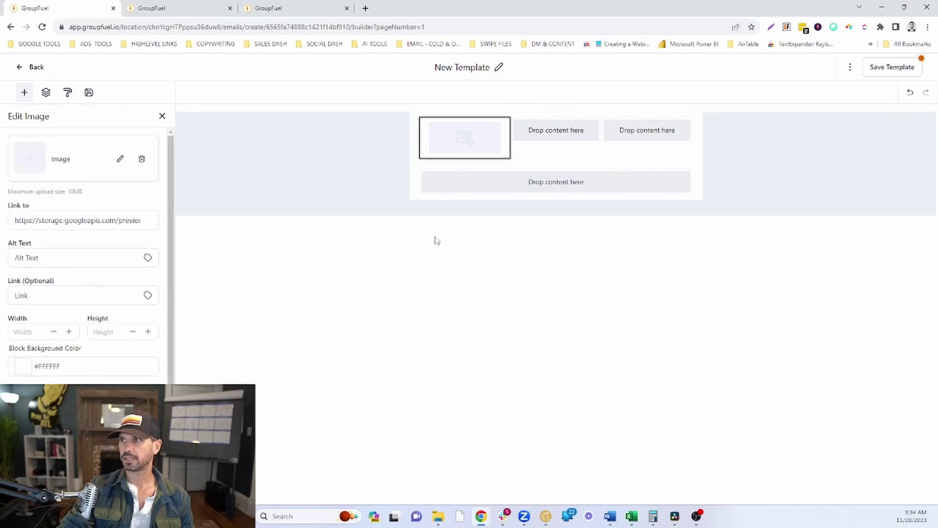
pyautogui.click(161, 116)
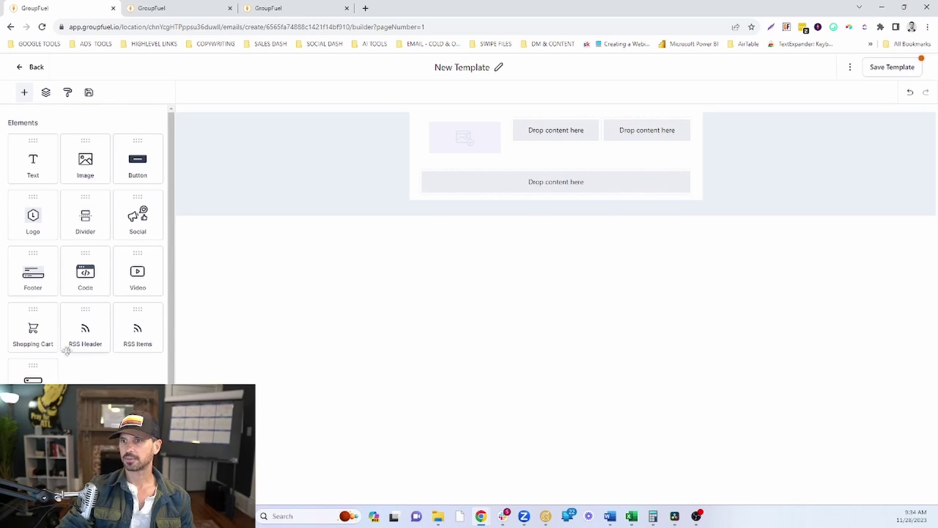
pyautogui.moveTo(66, 350); pyautogui.dragTo(557, 176)
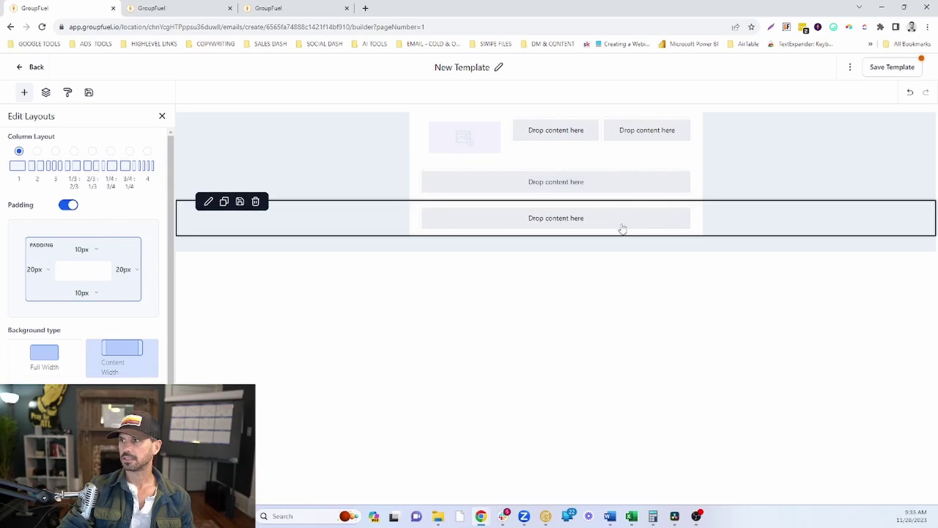
# - Delete the extra empty row and add a text block with its heading set to Heading 2
pyautogui.click(255, 201)
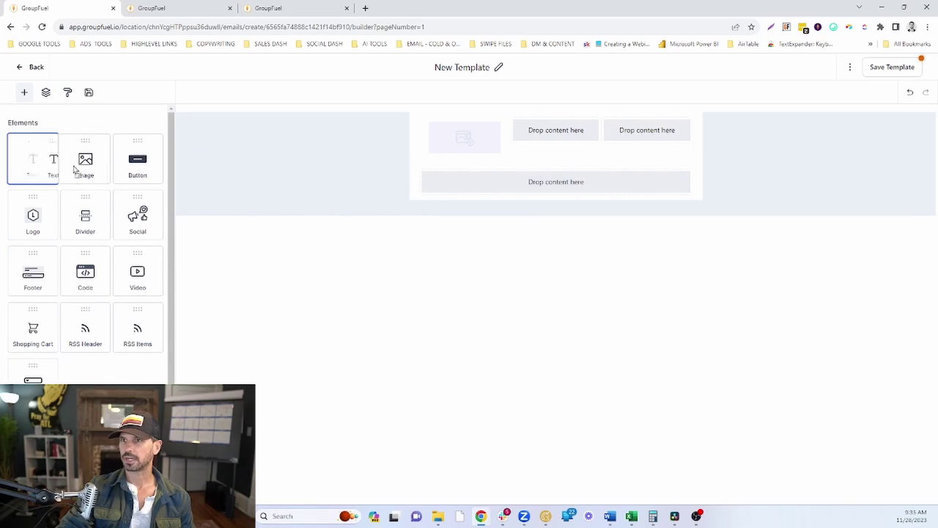
pyautogui.moveTo(74, 170); pyautogui.dragTo(558, 180)
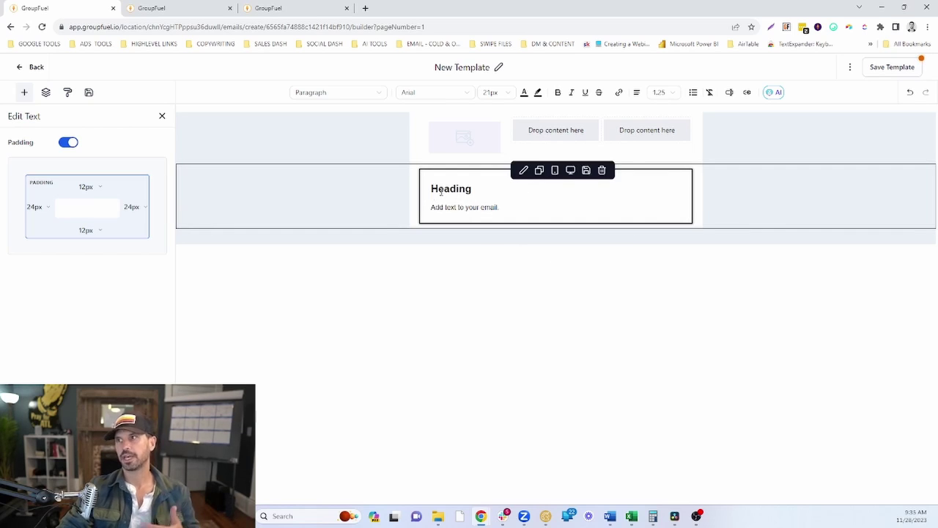
pyautogui.moveTo(431, 189); pyautogui.dragTo(474, 186)
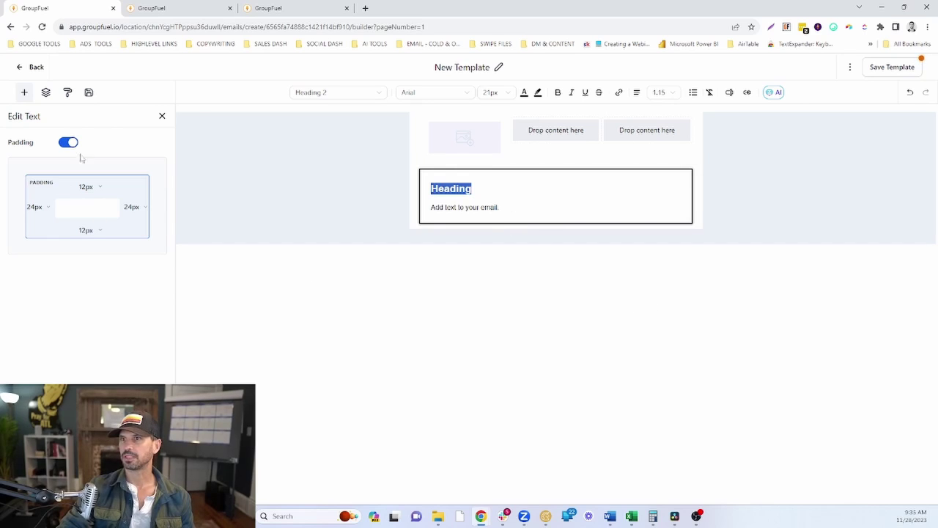
pyautogui.click(162, 116)
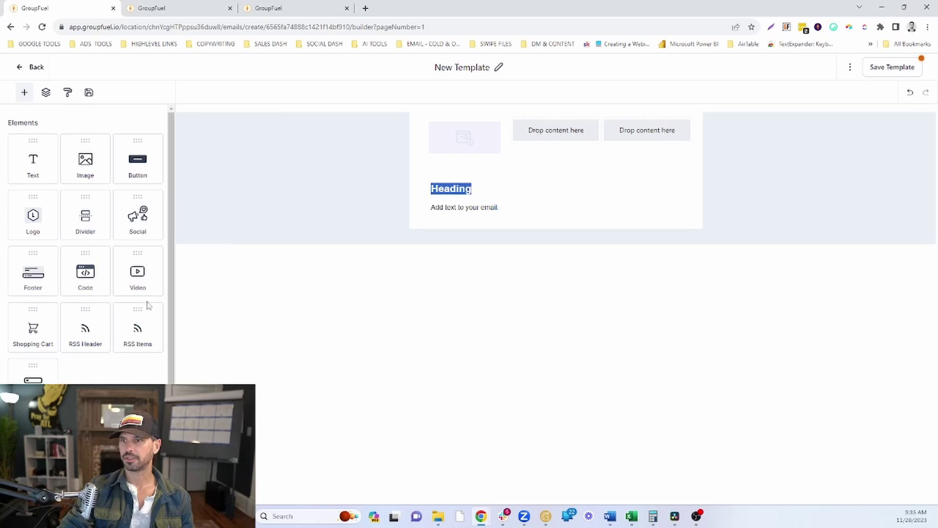
# - Add the standard footer below the text and save the template
pyautogui.moveTo(37, 286); pyautogui.dragTo(509, 211)
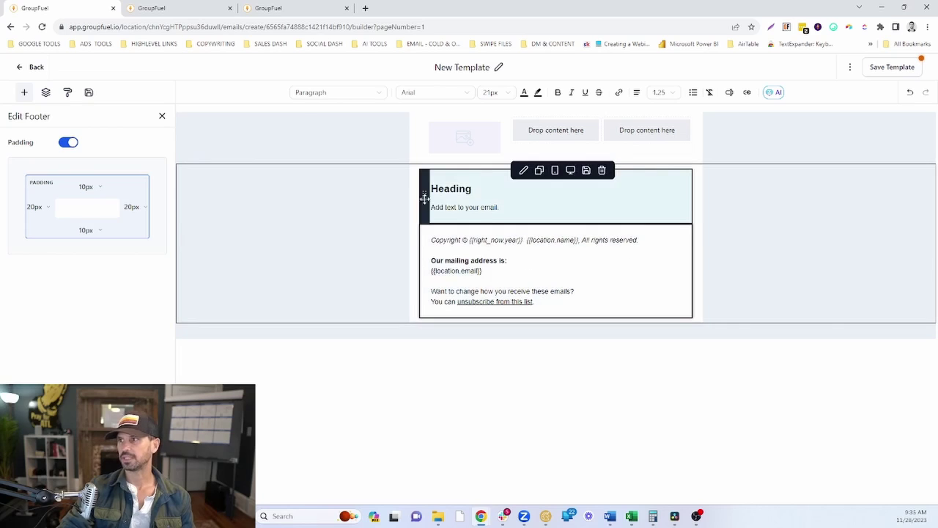
pyautogui.click(895, 67)
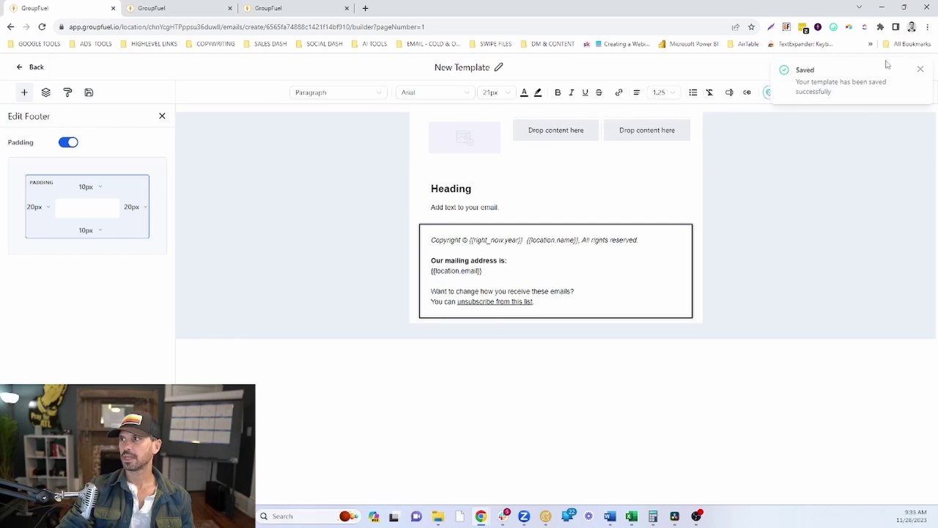
pyautogui.click(922, 69)
# - Go back from the template builder to the Emails > Campaigns list
pyautogui.click(33, 67)
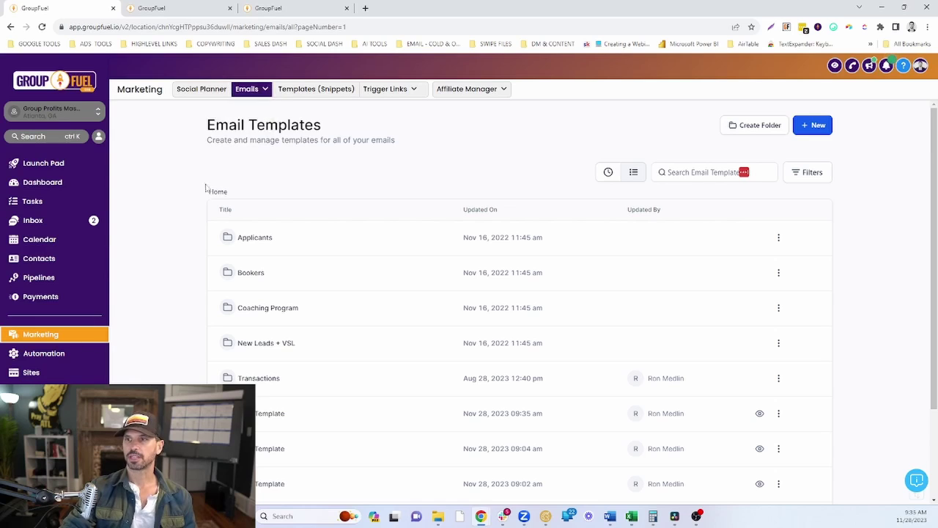
pyautogui.moveTo(264, 94)
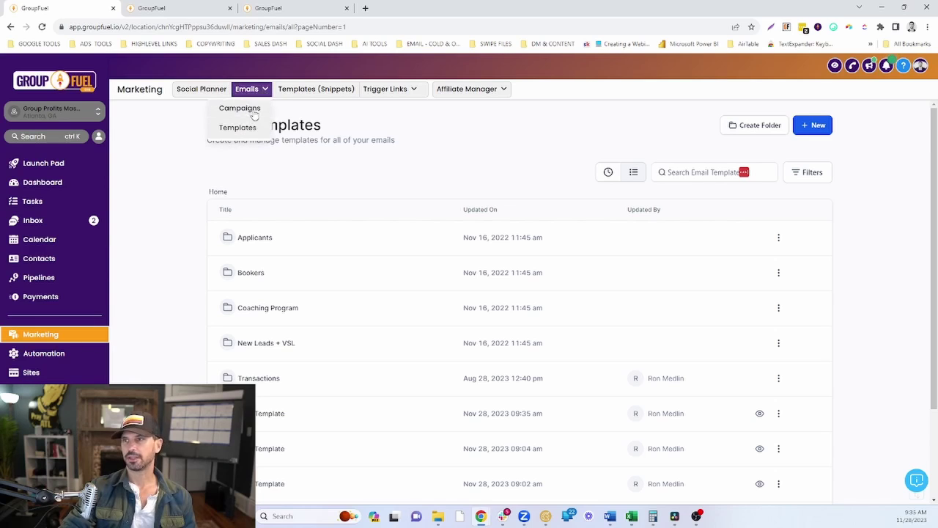
pyautogui.click(242, 108)
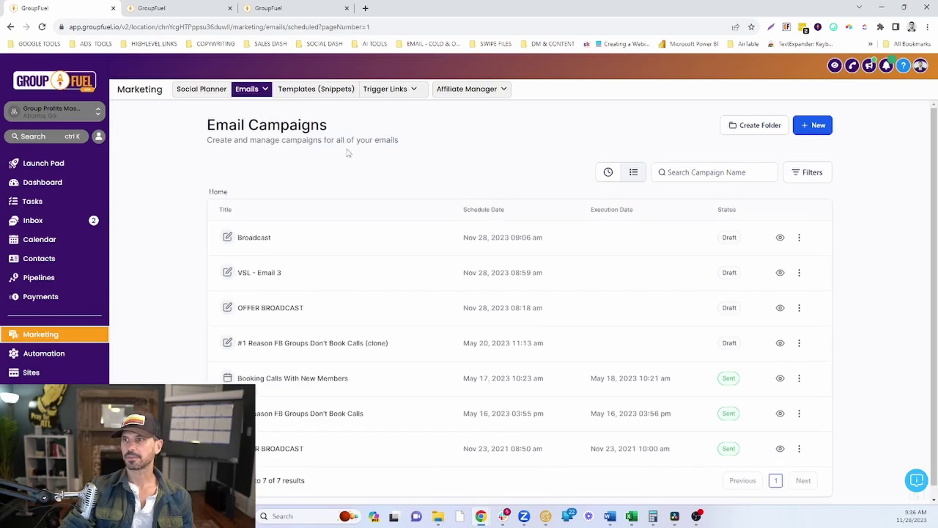
pyautogui.scroll(-1, 391, 149)
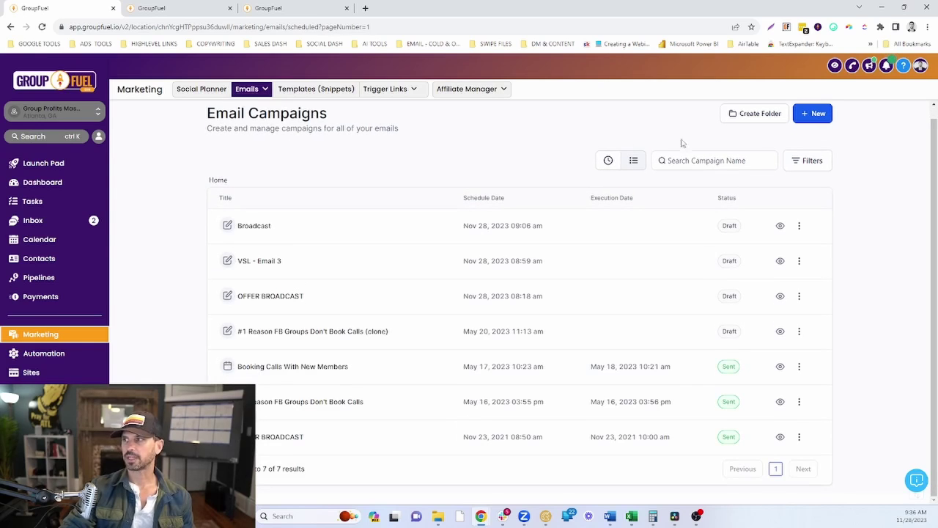
# - Start a new email campaign and rename it 'test'
pyautogui.click(815, 118)
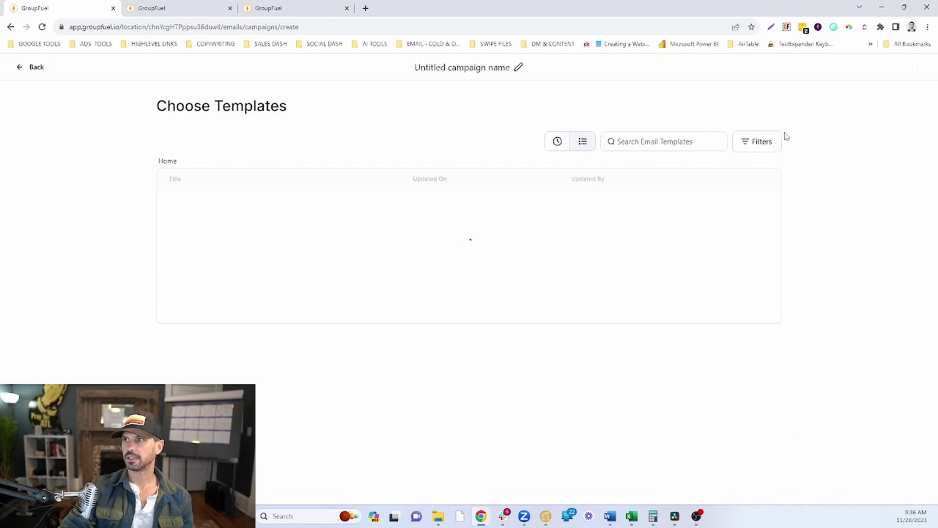
pyautogui.click(446, 68)
pyautogui.hotkey('ctrl', 'a')
pyautogui.write('test')
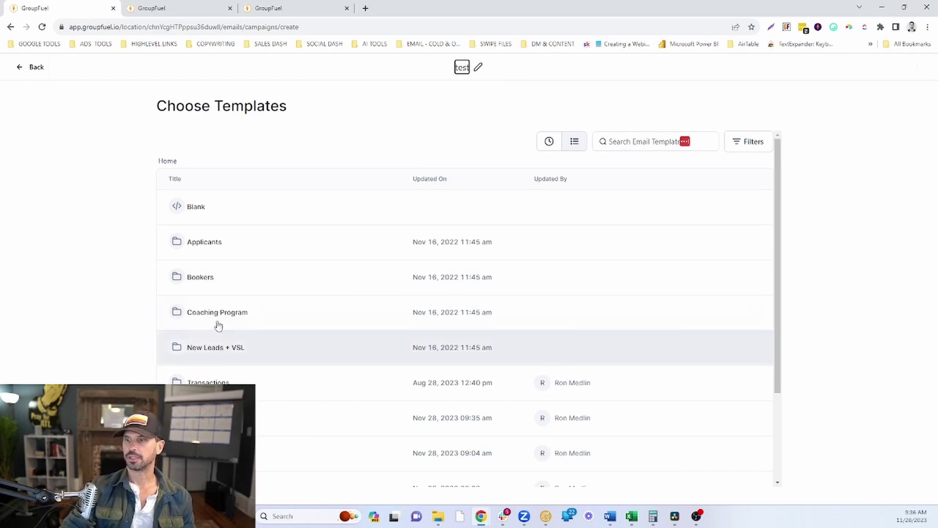
# - Build the campaign from the newly saved New Template and bring up Send or Schedule
pyautogui.scroll(-2, 224, 345)
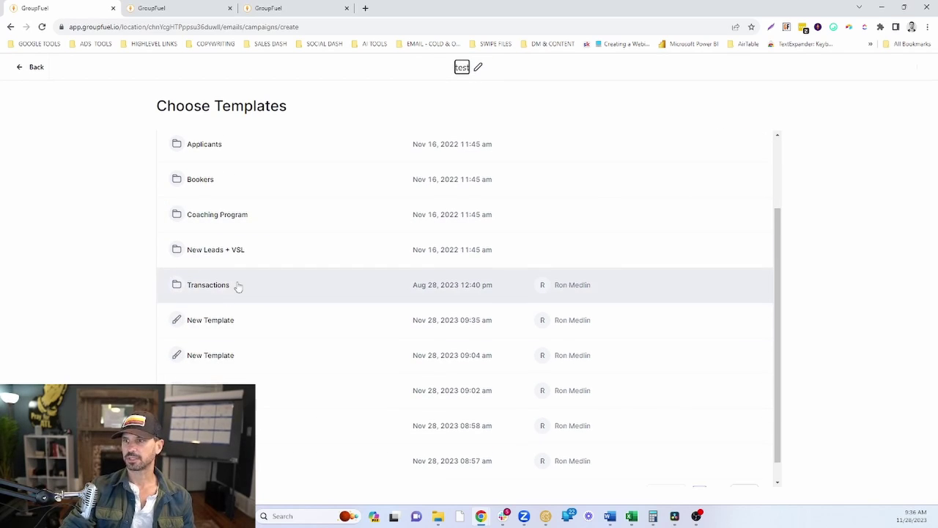
pyautogui.scroll(-1, 237, 287)
pyautogui.click(215, 299)
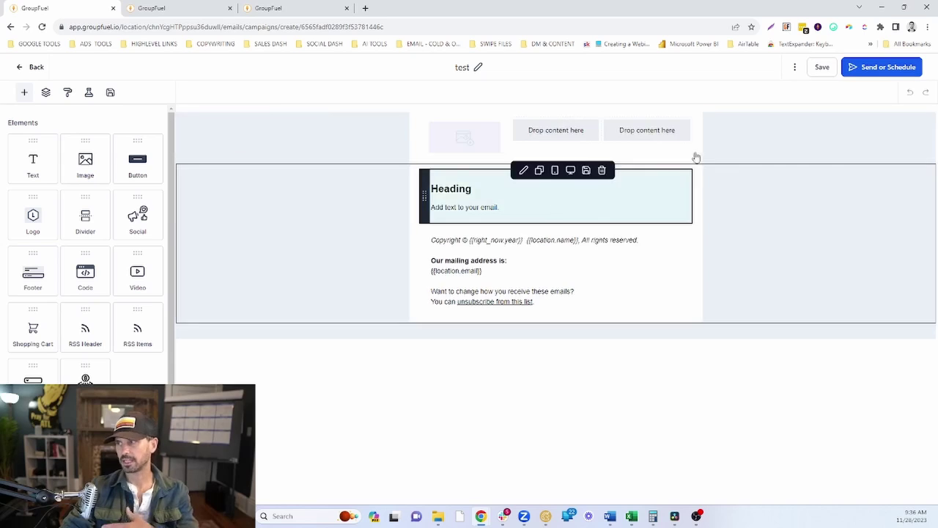
pyautogui.click(856, 70)
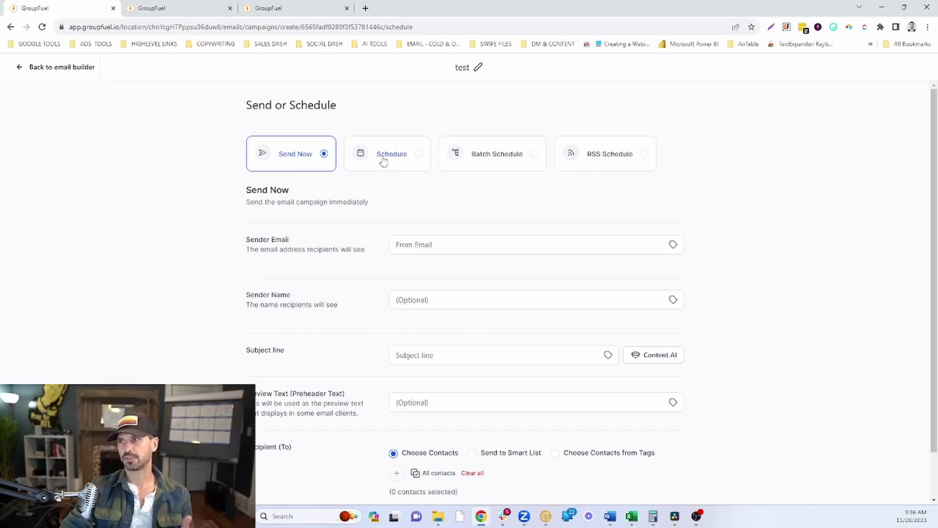
pyautogui.click(482, 156)
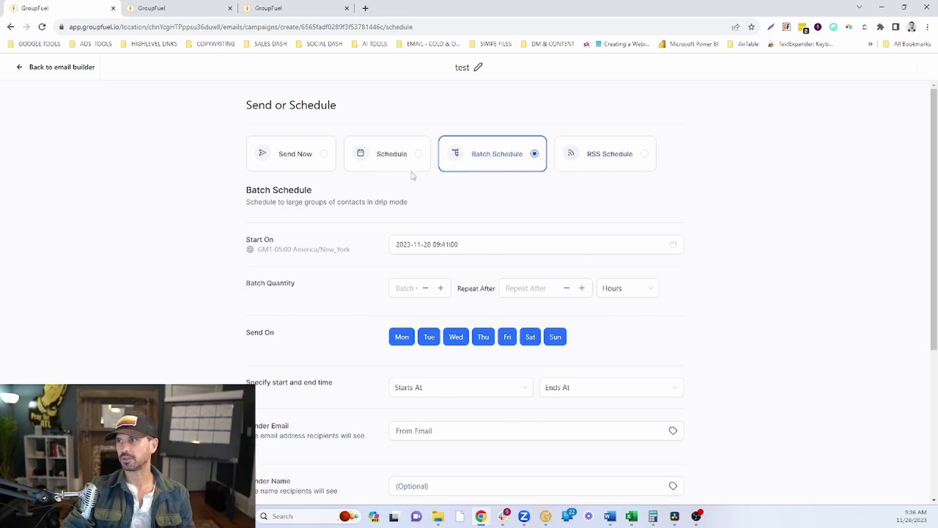
pyautogui.click(305, 158)
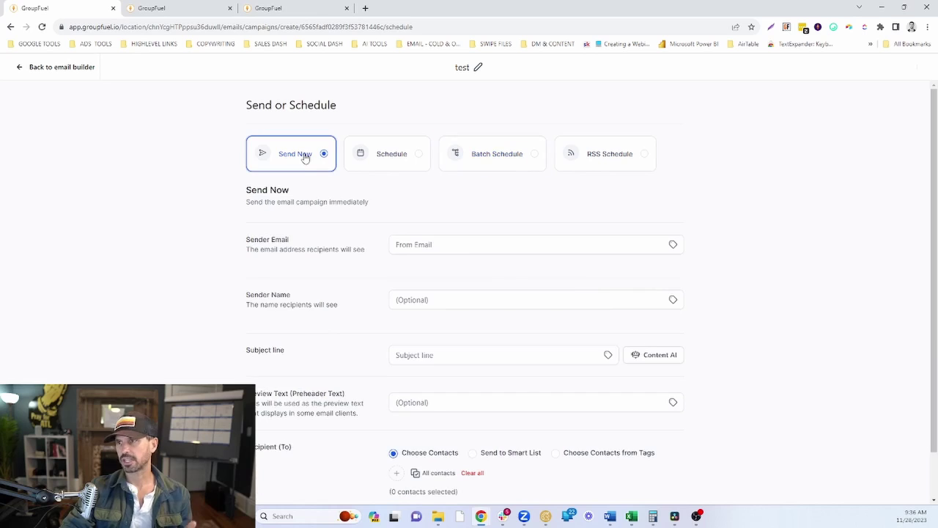
pyautogui.scroll(-1, 306, 154)
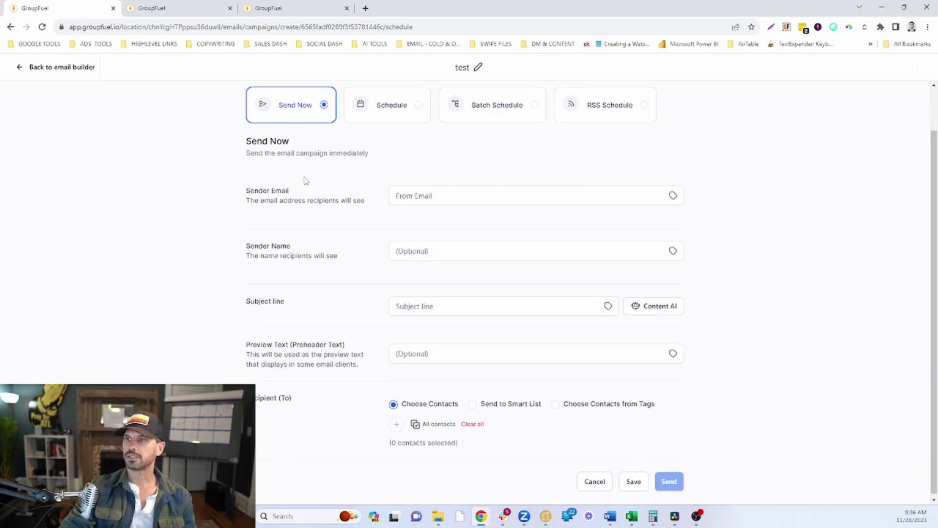
pyautogui.click(401, 190)
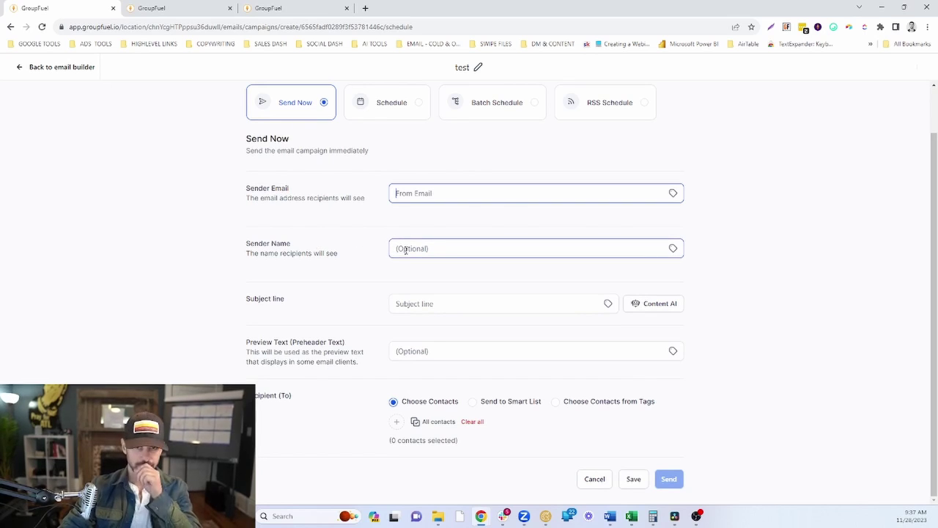
pyautogui.click(405, 308)
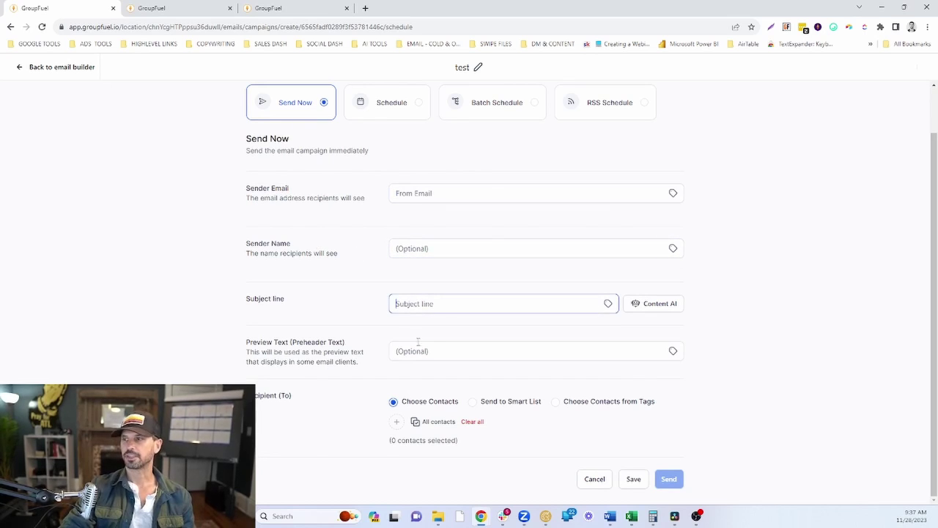
pyautogui.click(423, 355)
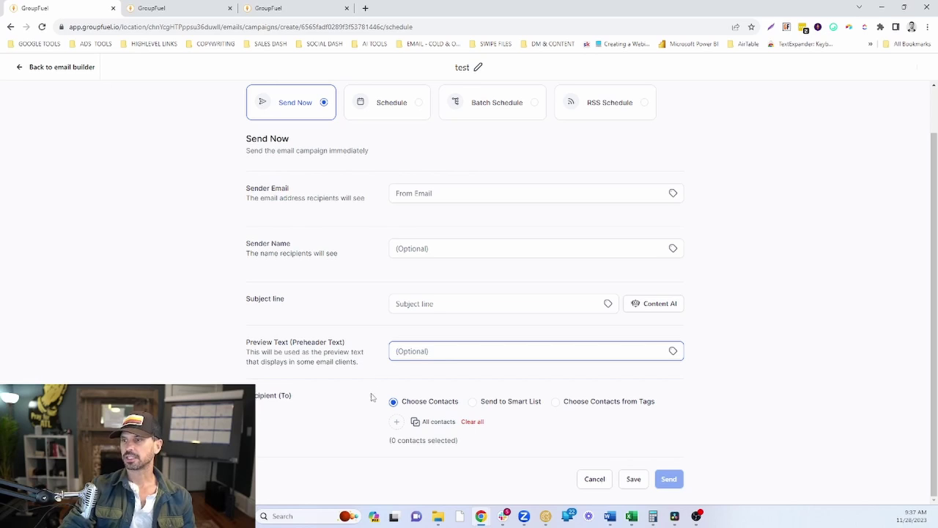
# - Try choosing three individual contacts as recipients, then remove them all again
pyautogui.click(396, 425)
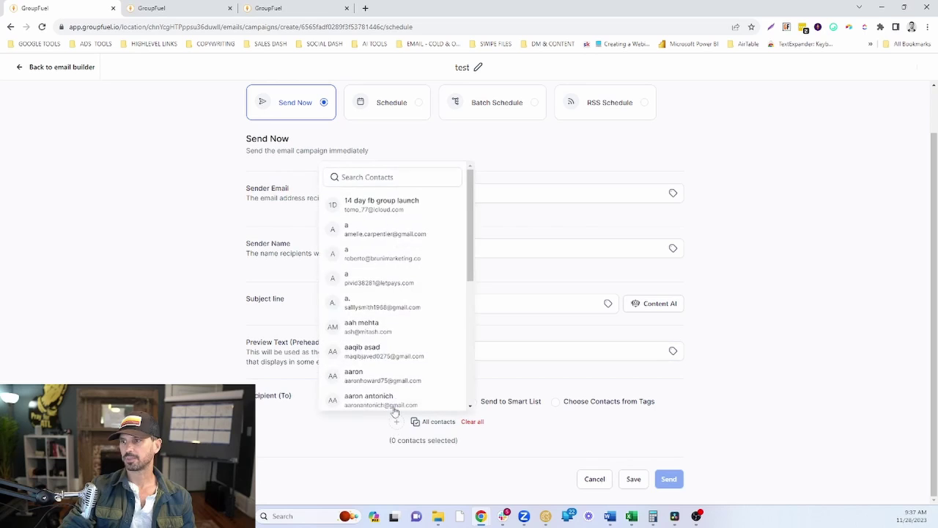
pyautogui.click(393, 233)
pyautogui.click(396, 257)
pyautogui.click(402, 303)
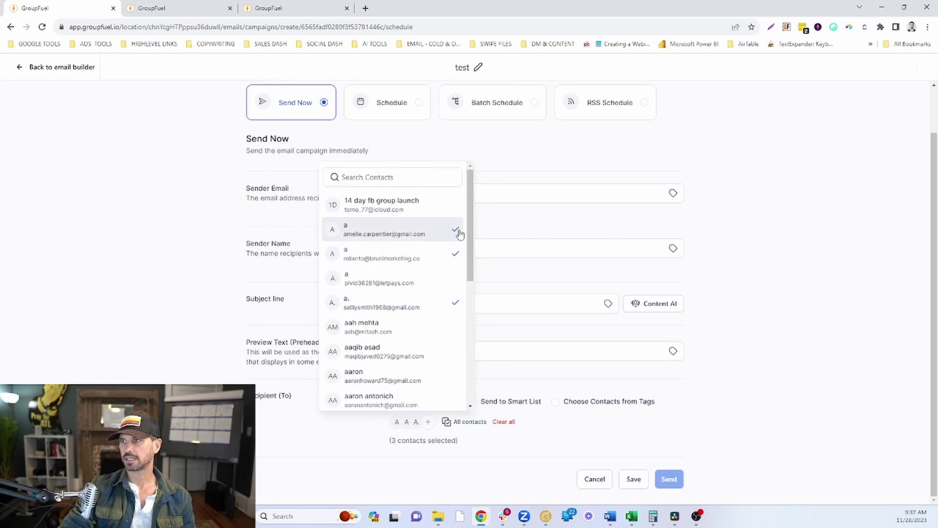
pyautogui.click(457, 233)
pyautogui.click(457, 255)
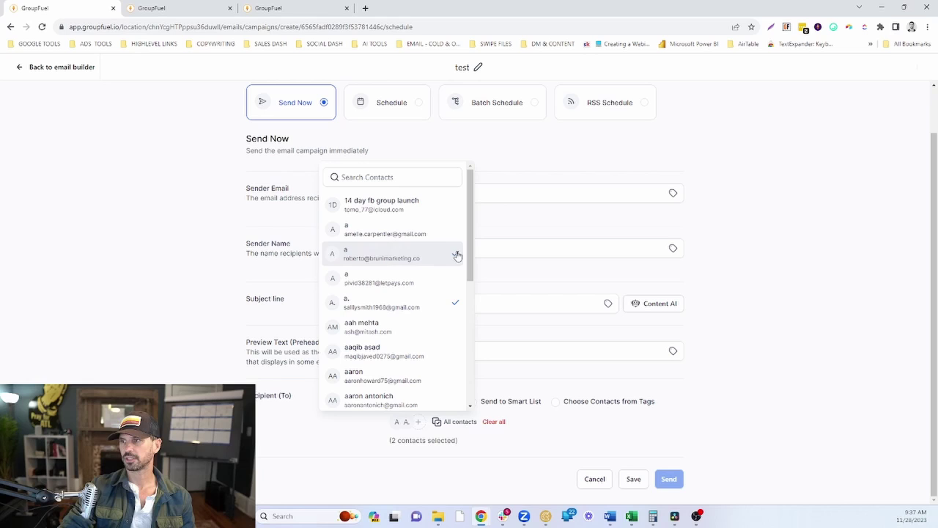
pyautogui.click(456, 302)
pyautogui.click(518, 425)
# - Try Send to Smart List with the joined-group-and-booked-call list, then clear it
pyautogui.click(473, 401)
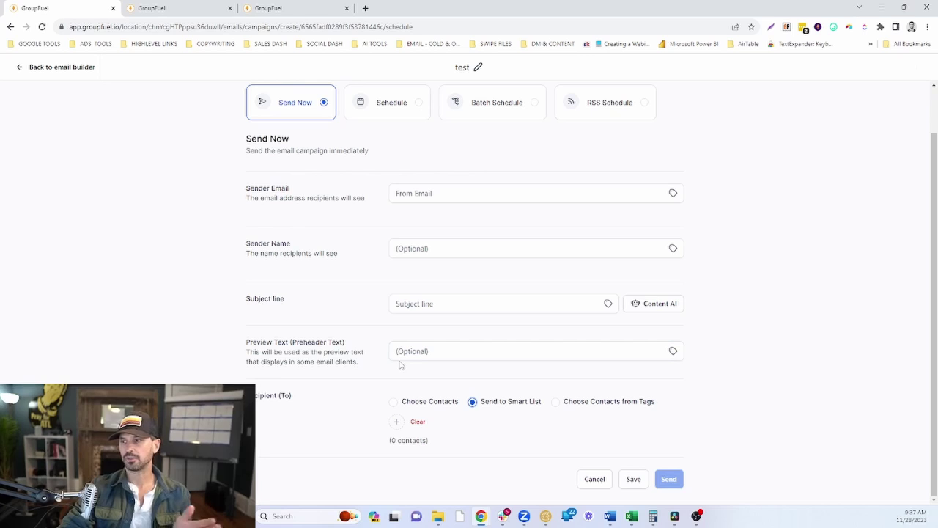
pyautogui.click(396, 421)
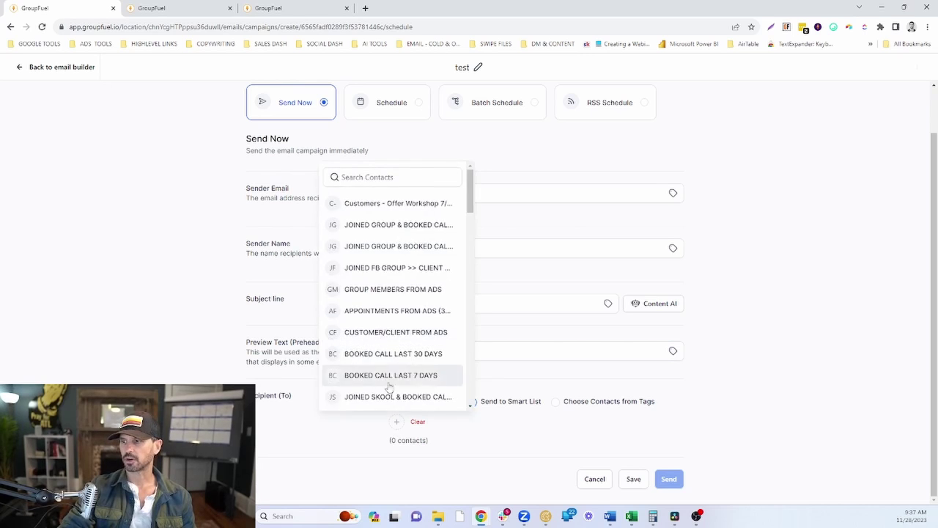
pyautogui.click(394, 247)
pyautogui.click(430, 423)
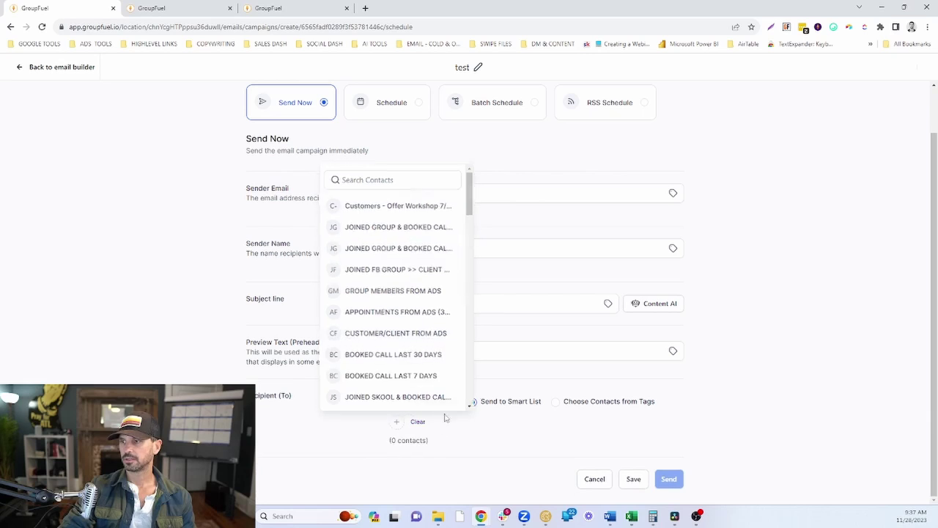
# - Target recipients by the 'booked call - gameplan' tag, reaching 282 contacts
pyautogui.click(556, 402)
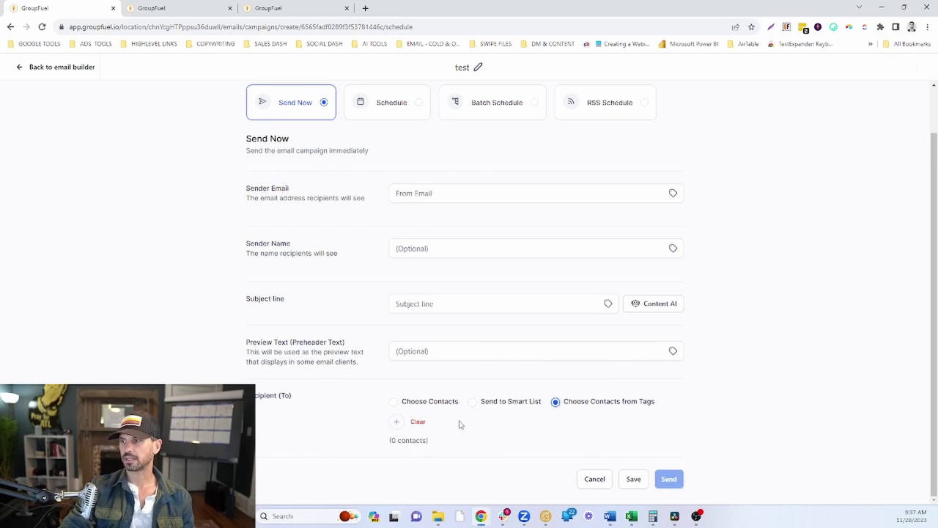
pyautogui.click(396, 423)
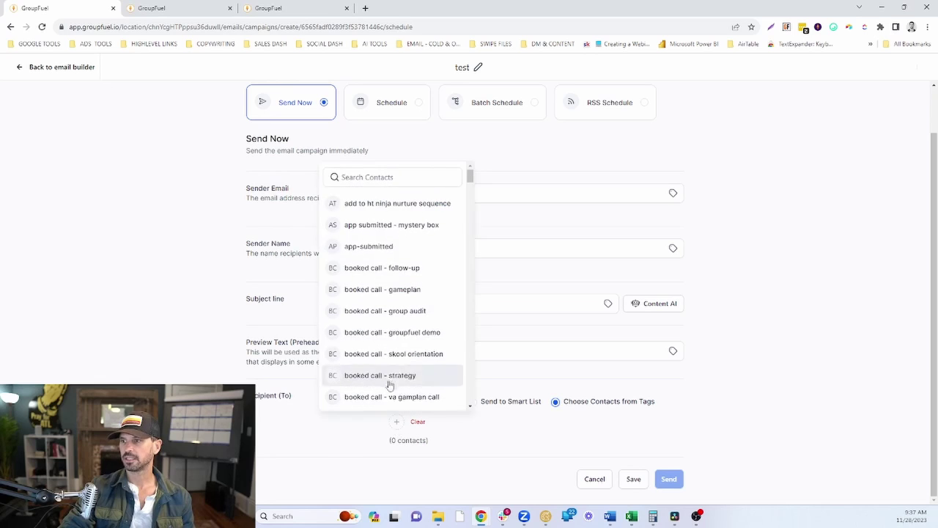
pyautogui.click(382, 289)
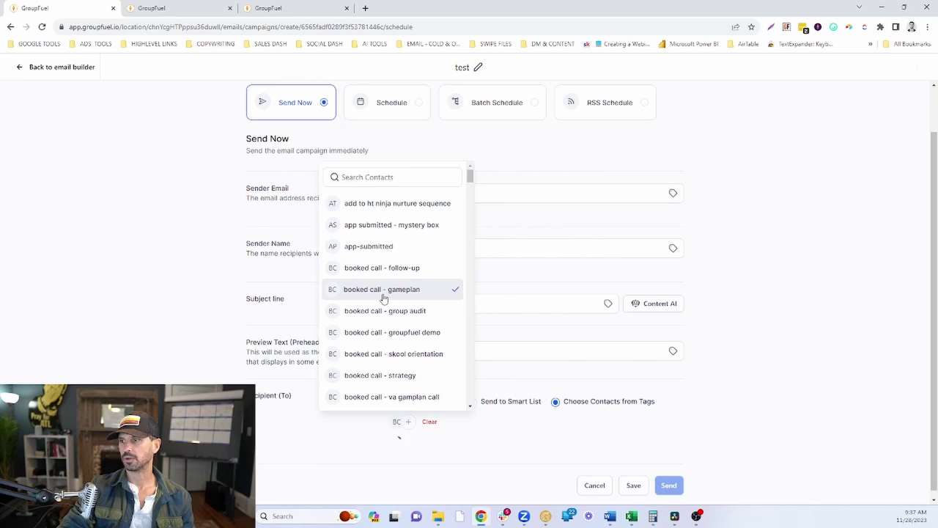
pyautogui.click(755, 359)
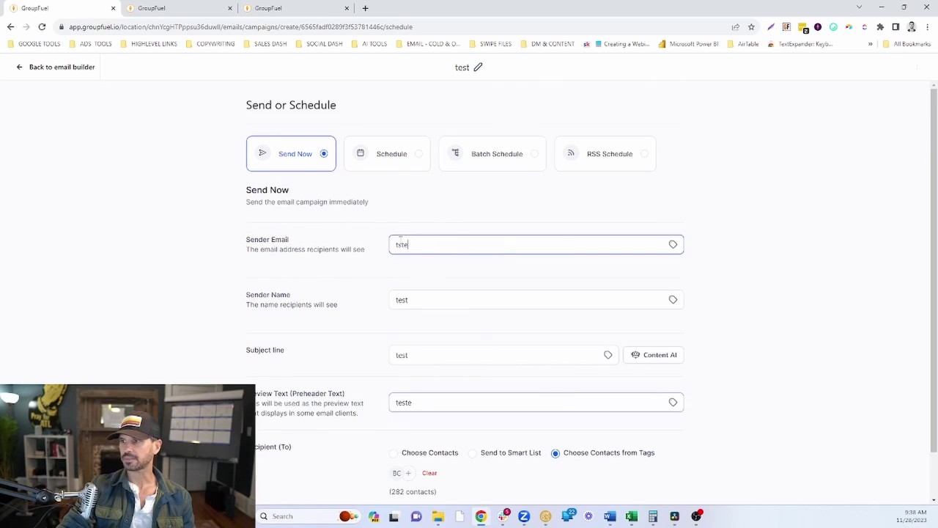
pyautogui.hotkey('ctrl', 'a')
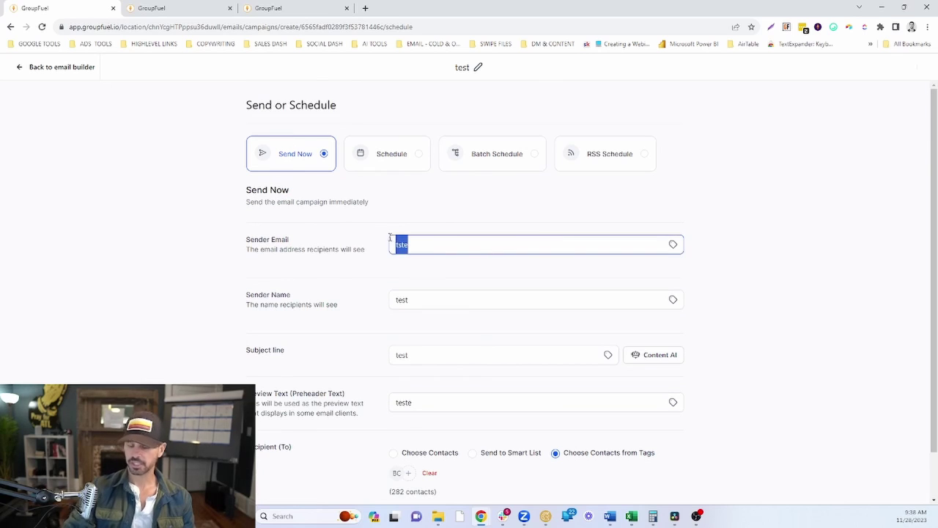
pyautogui.write('test@tes')
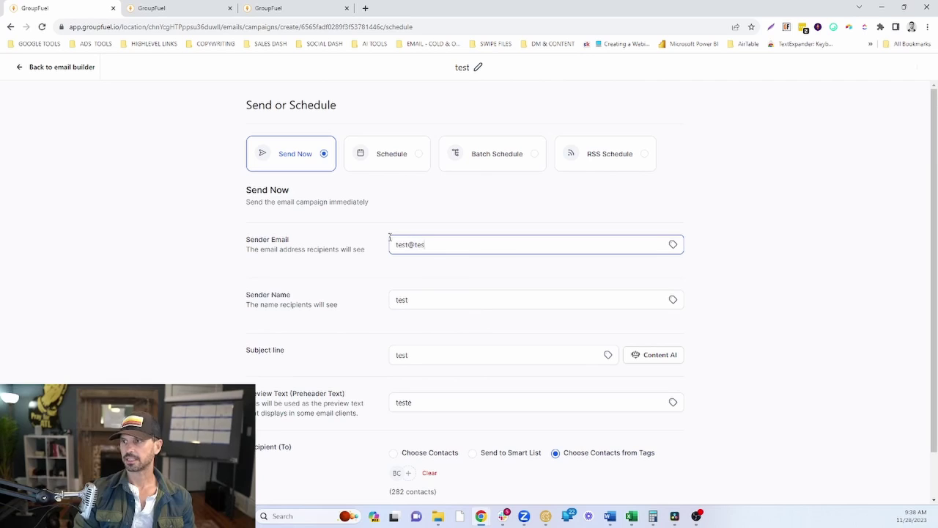
pyautogui.write('t.com')
pyautogui.click(469, 293)
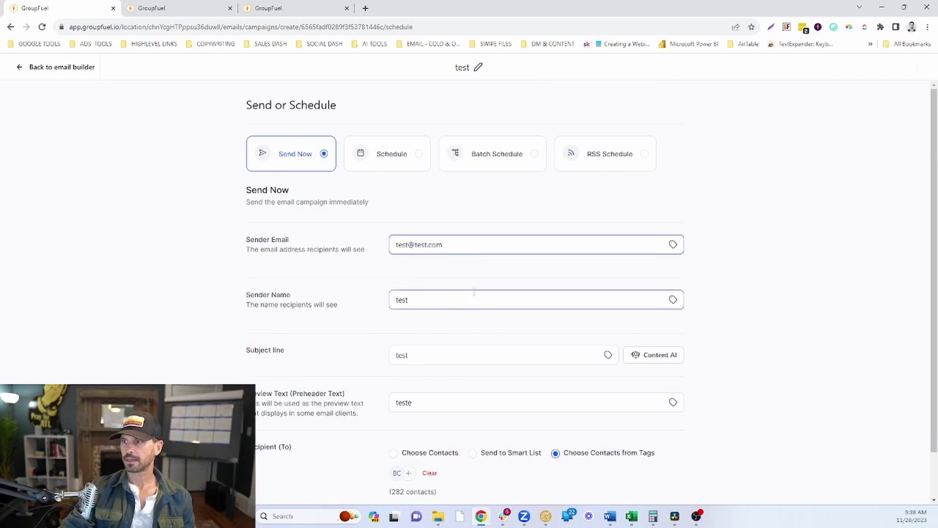
pyautogui.scroll(-1, 456, 331)
pyautogui.scroll(-1, 447, 323)
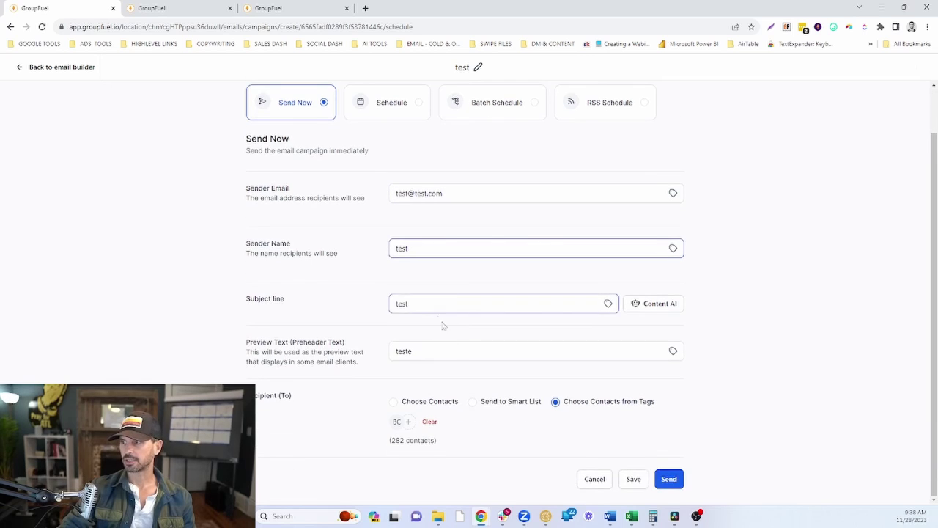
pyautogui.click(456, 350)
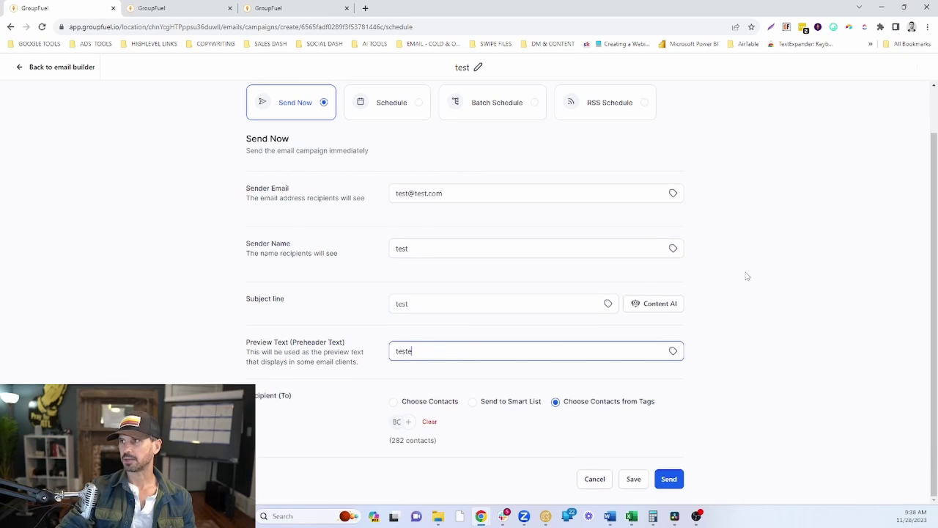
# - Back out through the email builder to Email Campaigns, then switch to the Contacts browser tab
pyautogui.click(61, 67)
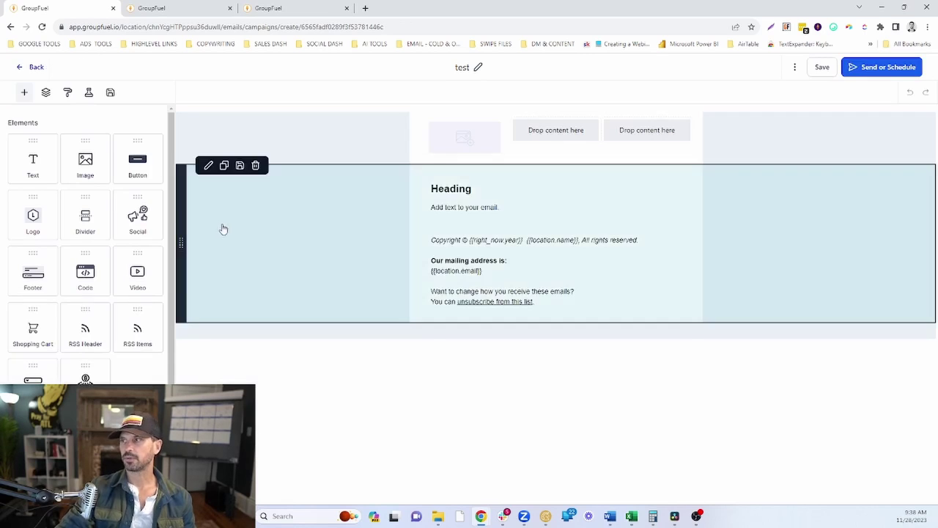
pyautogui.click(34, 65)
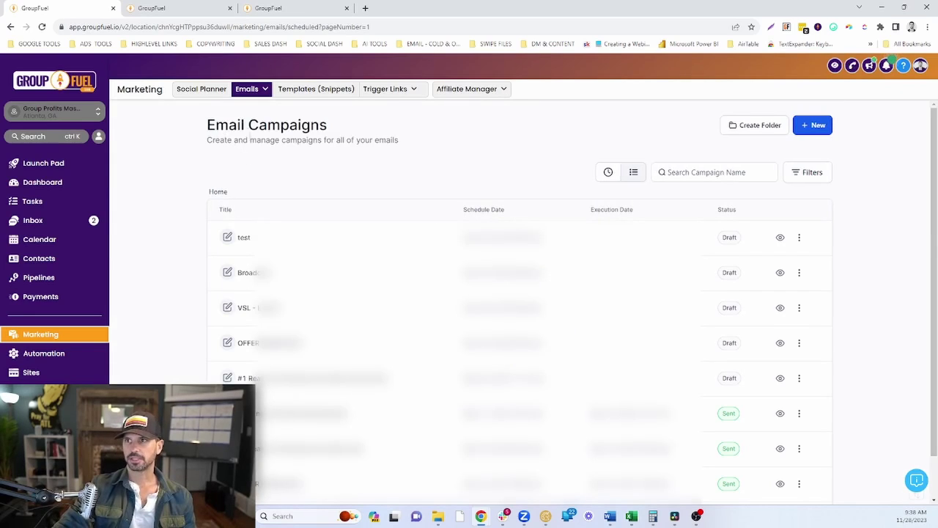
pyautogui.click(189, 14)
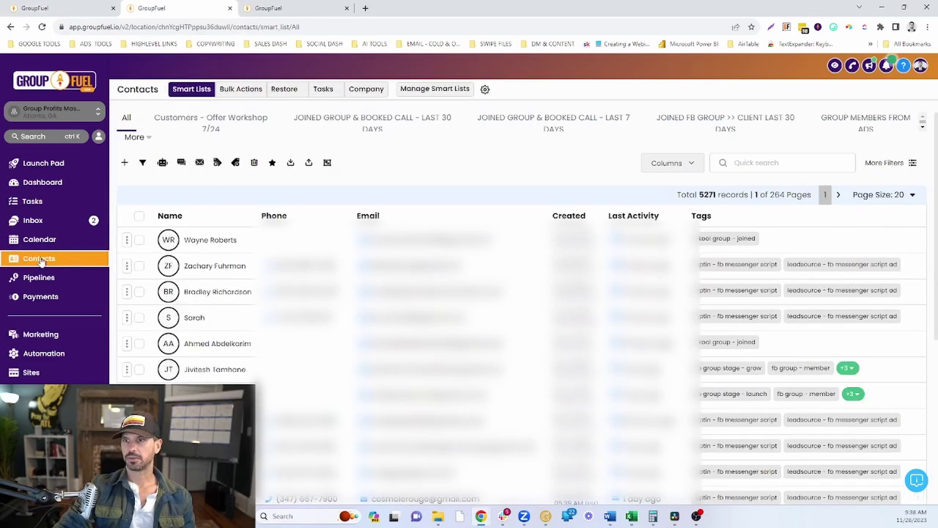
# - Inspect the Customers - Offer Workshop smart list's filters, then return to All contacts
pyautogui.click(202, 123)
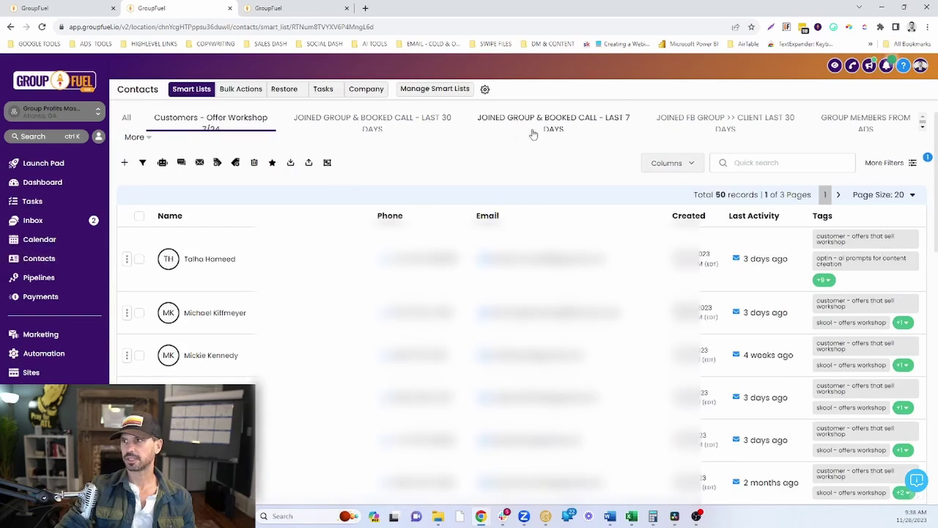
pyautogui.click(914, 164)
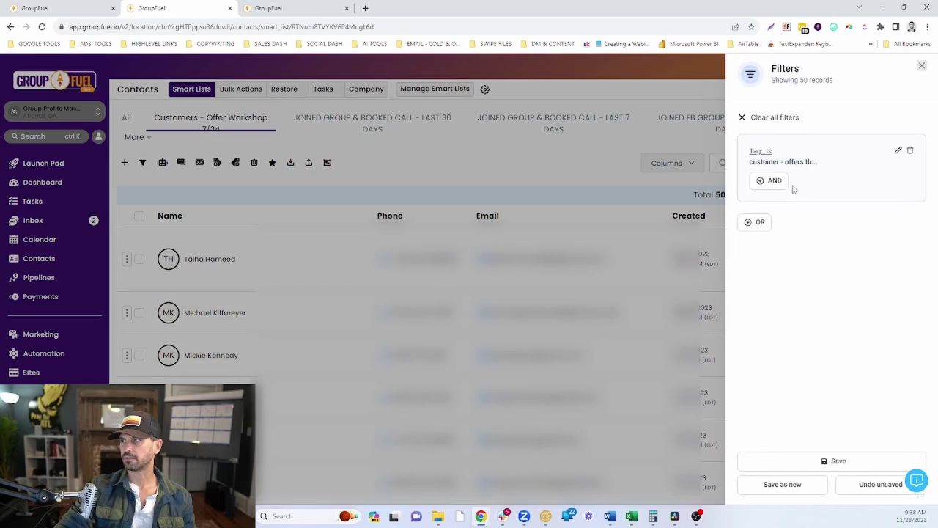
pyautogui.click(923, 68)
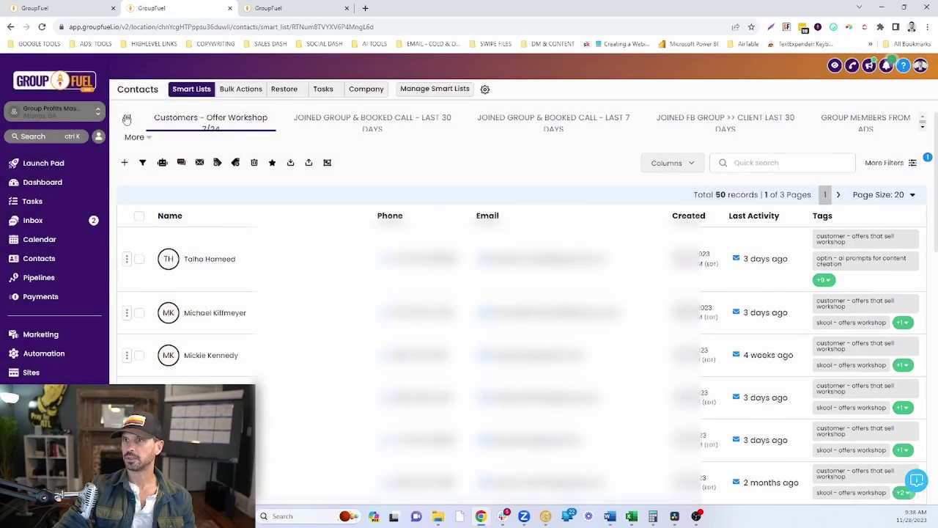
pyautogui.click(127, 117)
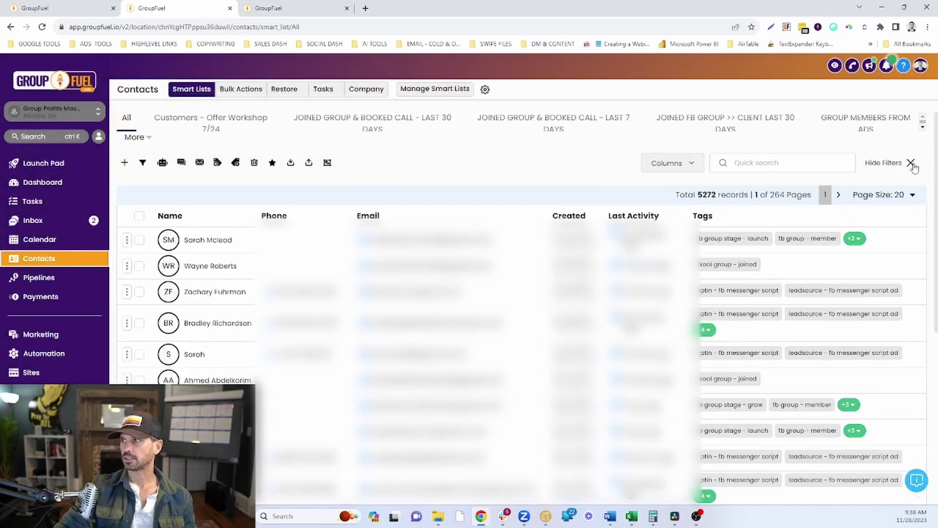
# - Apply a 'Tag is app-submitted' filter, then close it and return to all 5,272 contacts
pyautogui.click(913, 163)
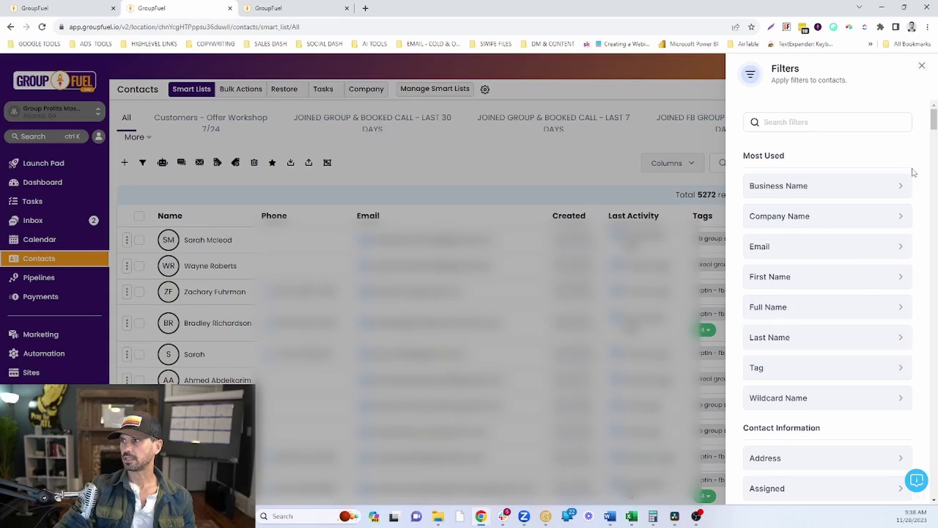
pyautogui.click(798, 372)
pyautogui.click(780, 193)
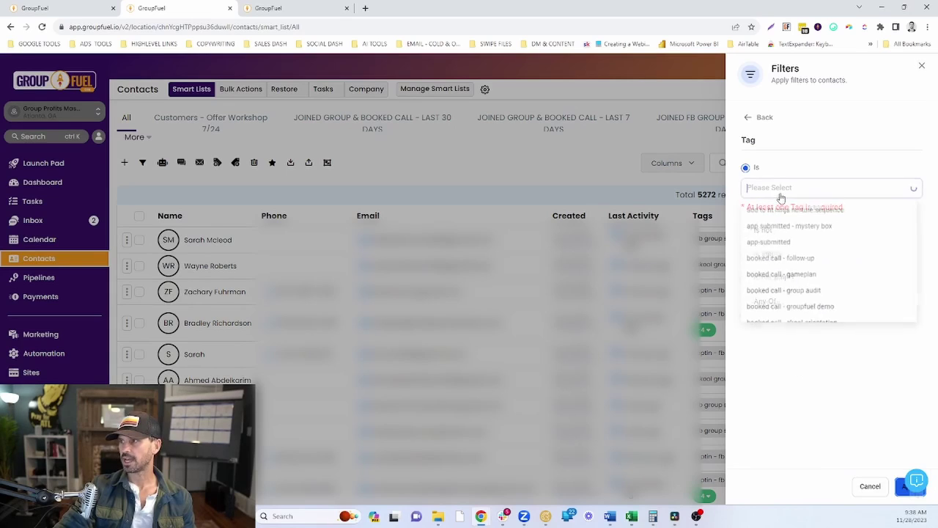
pyautogui.click(772, 243)
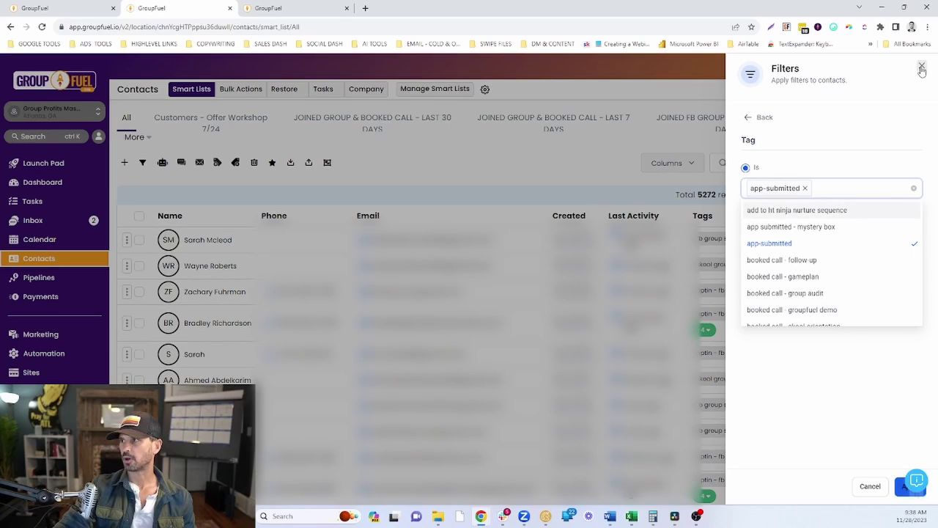
pyautogui.click(909, 486)
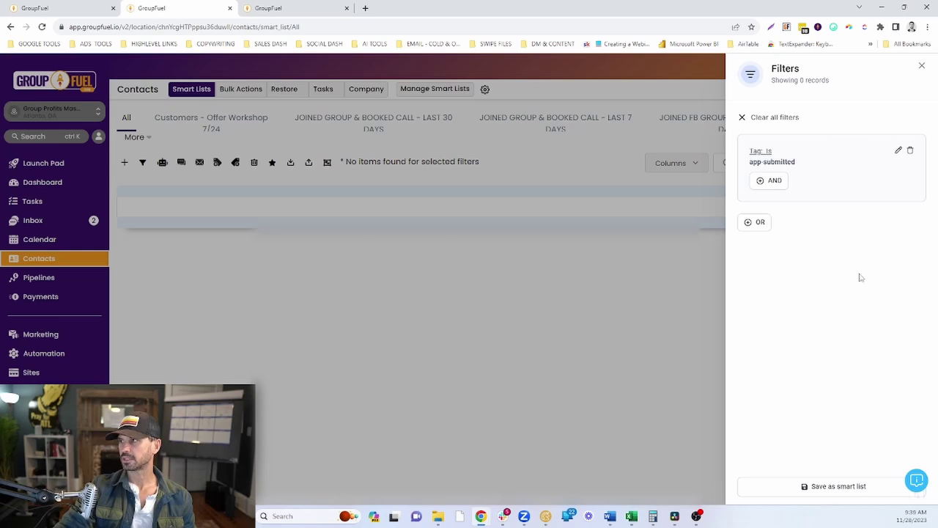
pyautogui.click(922, 66)
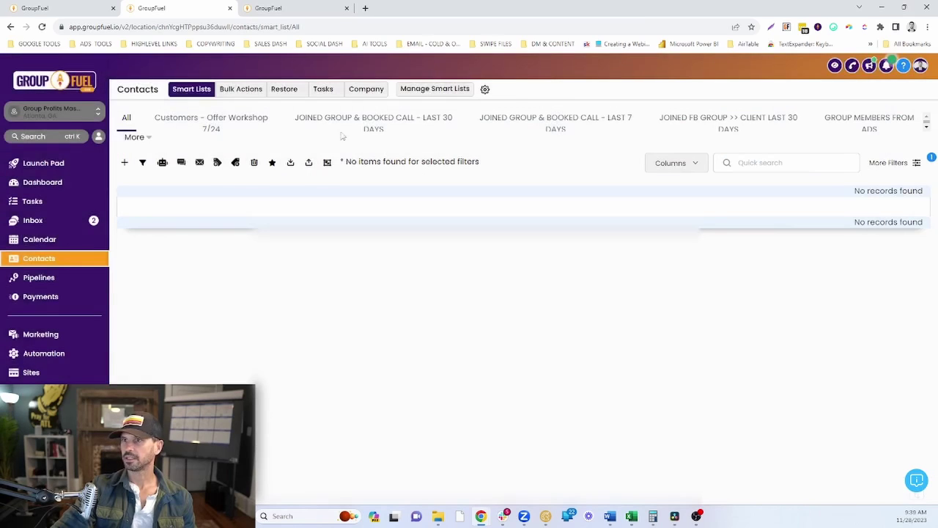
pyautogui.click(130, 121)
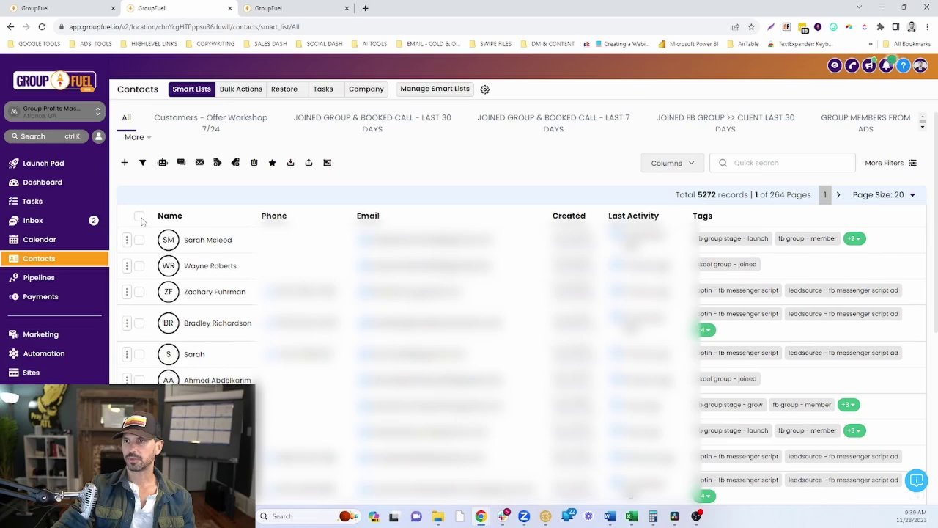
# - Select all 5,272 contact records across pages and start a bulk Send Email to them
pyautogui.click(139, 216)
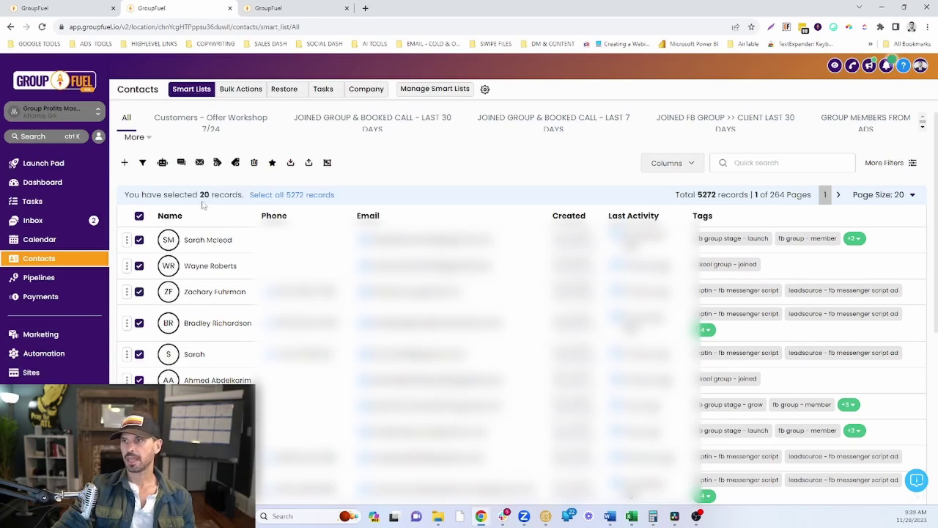
pyautogui.moveTo(192, 194); pyautogui.dragTo(210, 194)
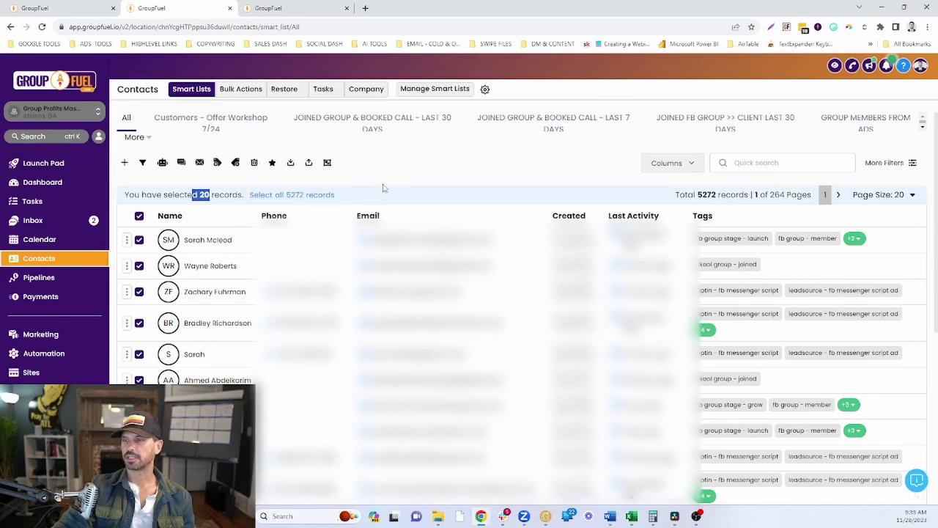
pyautogui.click(300, 195)
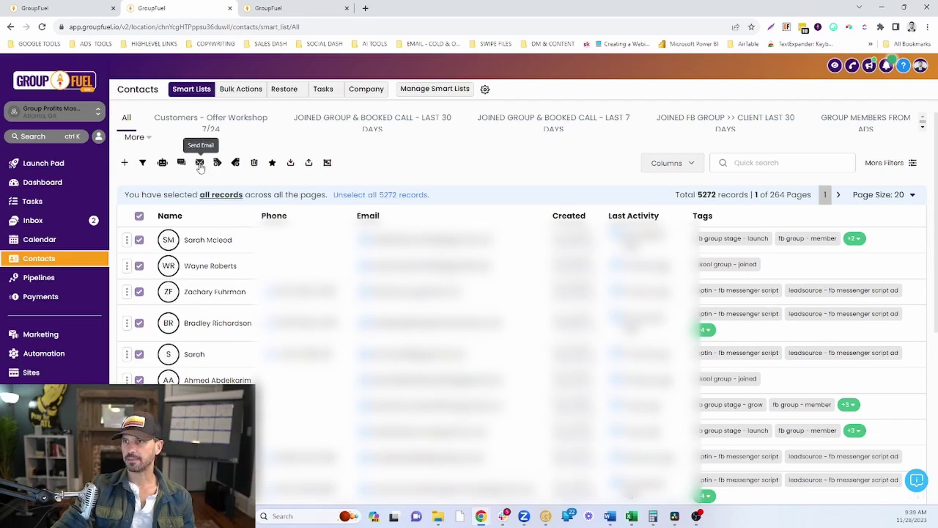
pyautogui.click(200, 162)
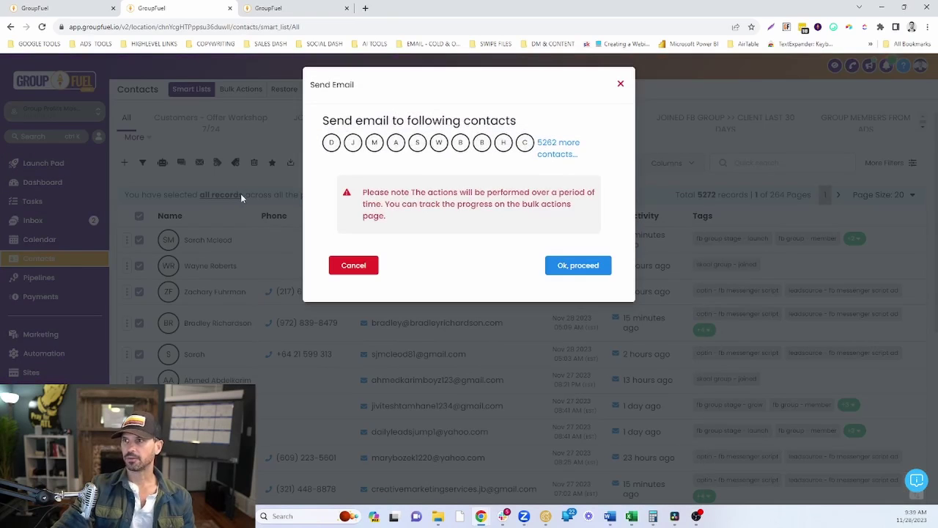
# - Continue to the bulk email form and browse the email templates without choosing one
pyautogui.click(560, 266)
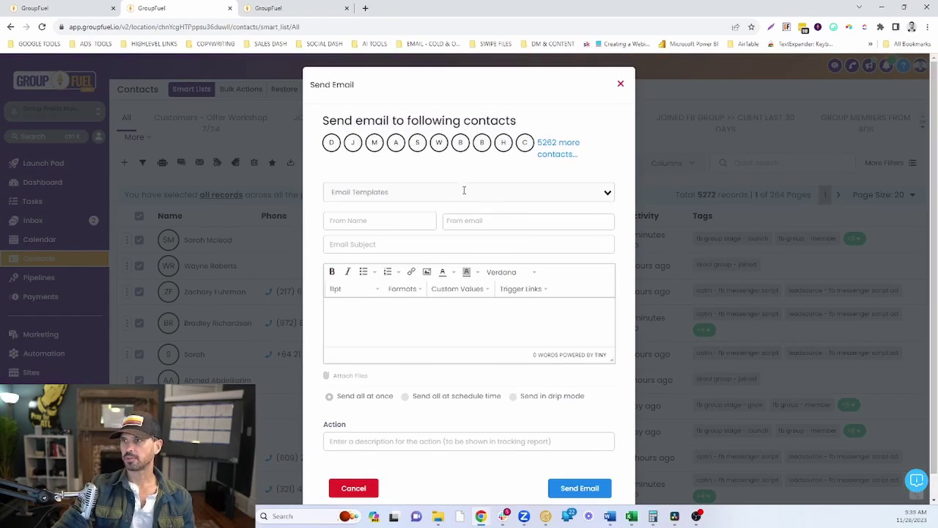
pyautogui.click(384, 192)
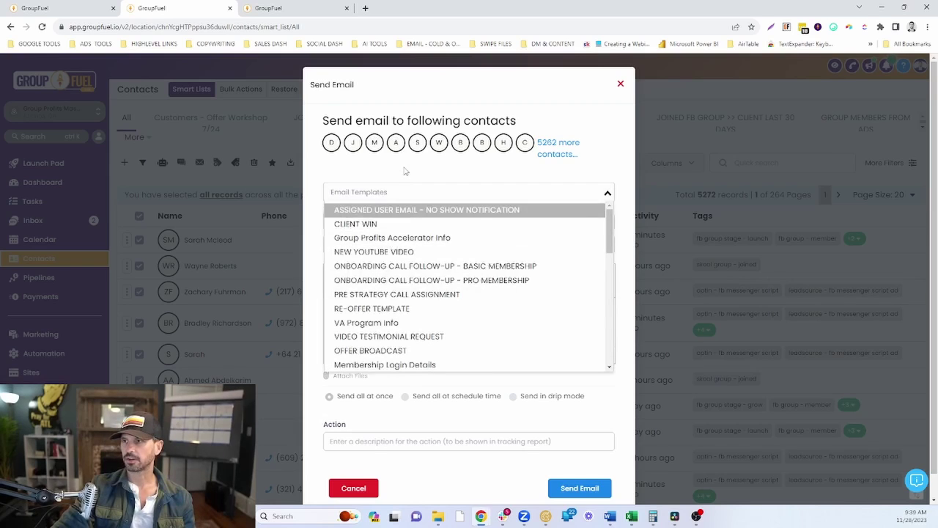
pyautogui.click(404, 170)
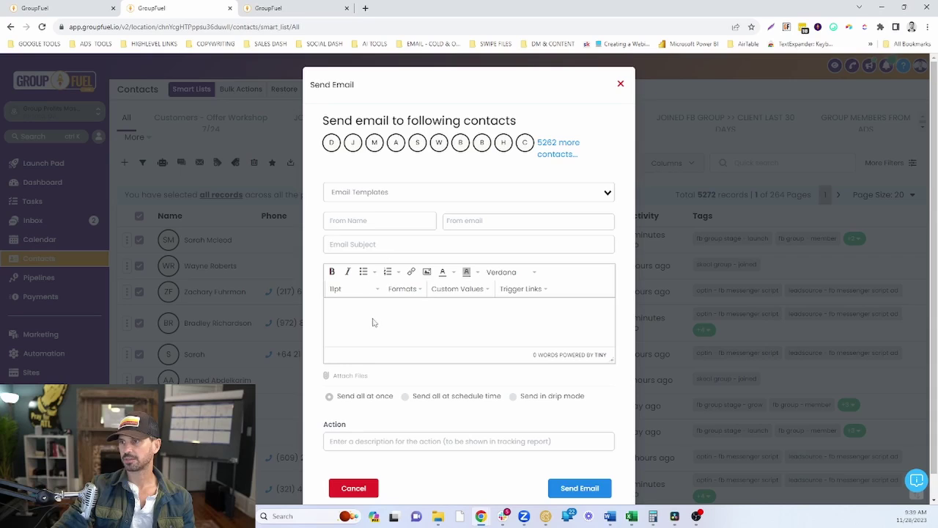
pyautogui.scroll(-1, 372, 323)
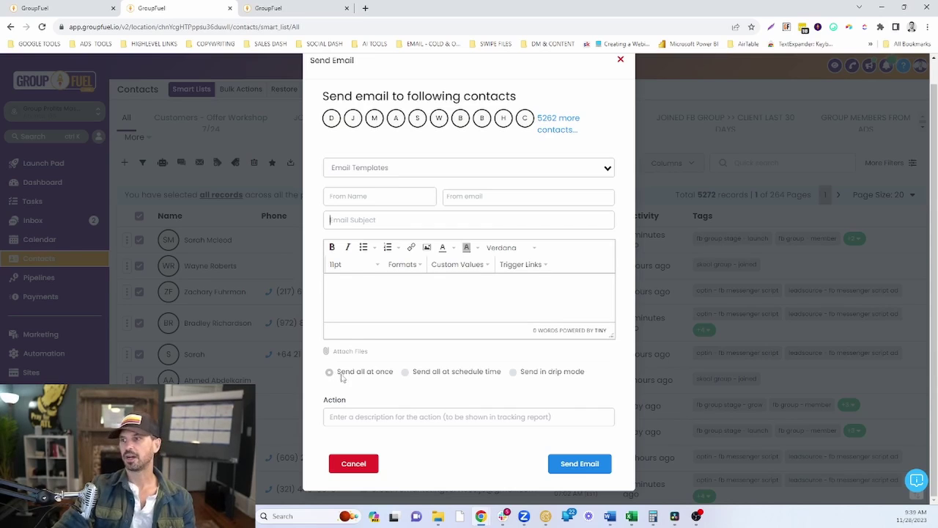
# - Try scheduled and drip sending, return to all-at-once, and describe the action as 'broadcast wmail to all contacts'
pyautogui.click(408, 376)
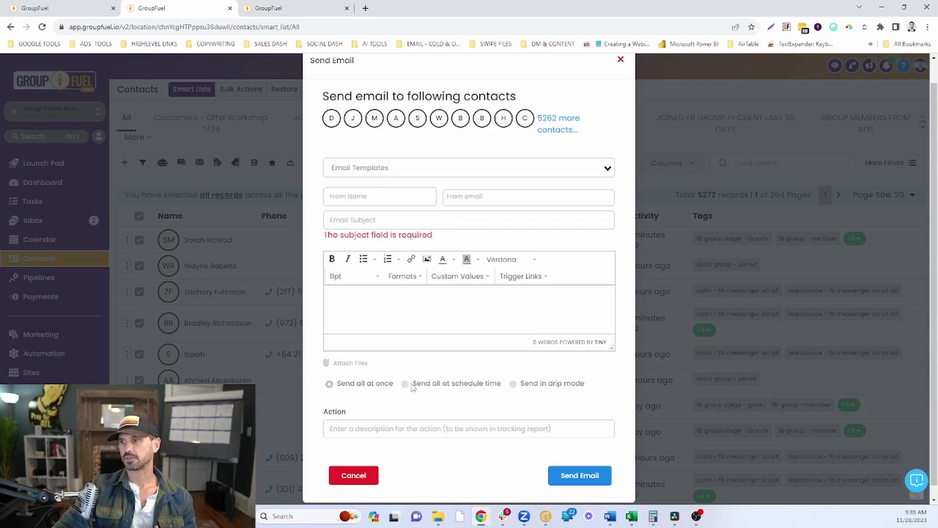
pyautogui.click(514, 384)
pyautogui.click(329, 384)
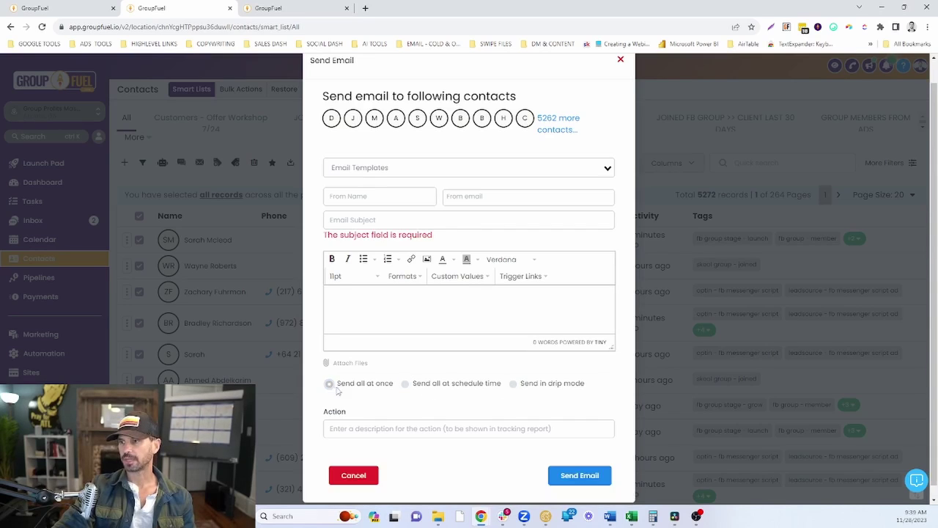
pyautogui.scroll(-1, 386, 396)
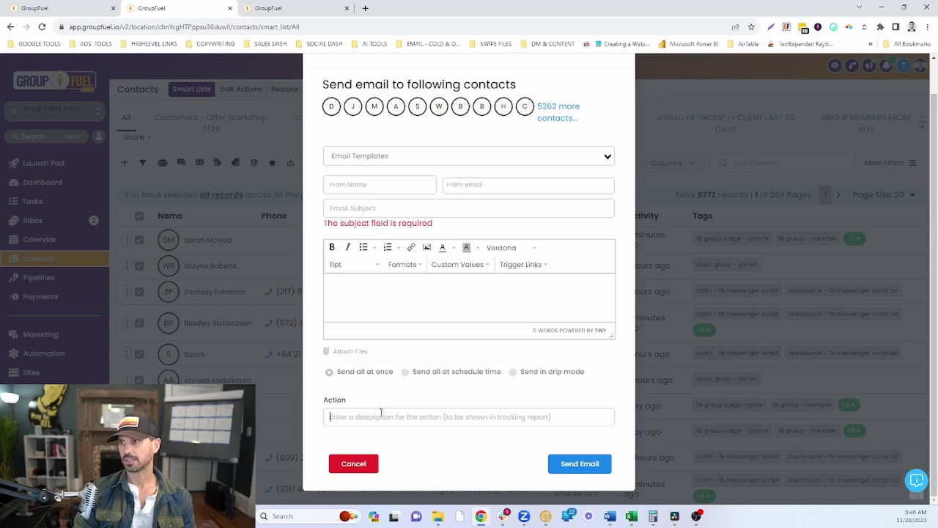
pyautogui.write('broadcast w')
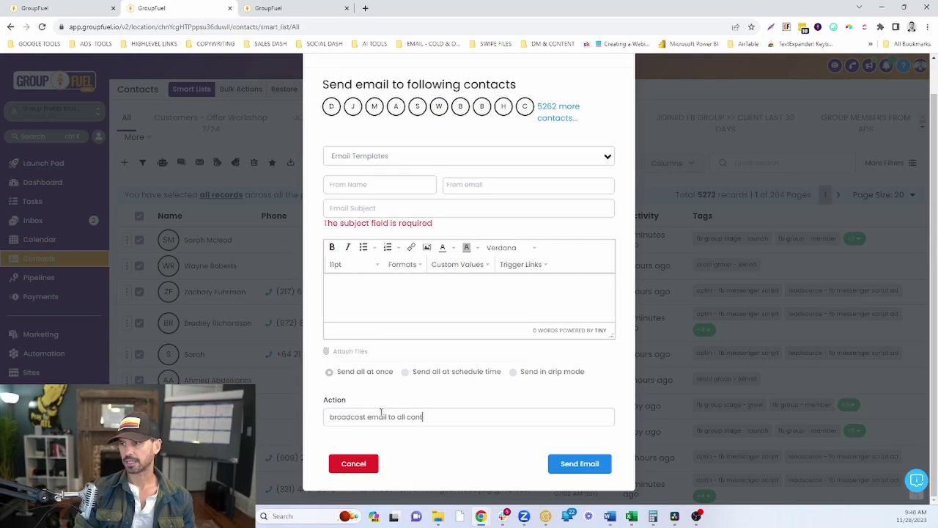
pyautogui.write('mail to all contacts')
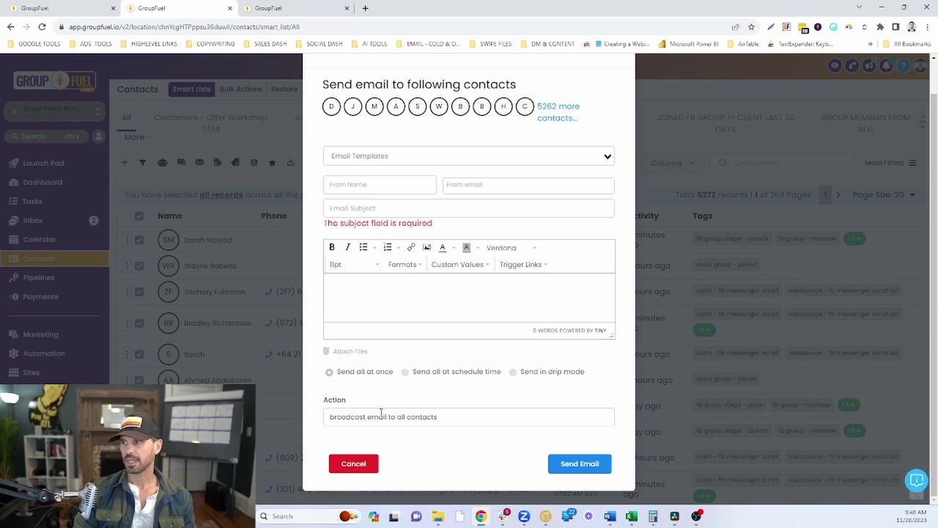
pyautogui.scroll(1, 549, 327)
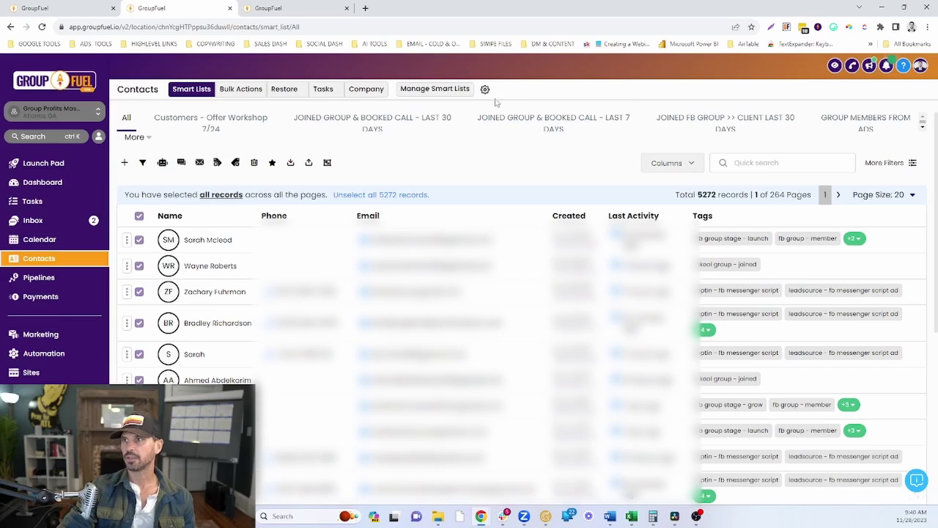
# - From the workflow list, start a new workflow from scratch
pyautogui.click(277, 10)
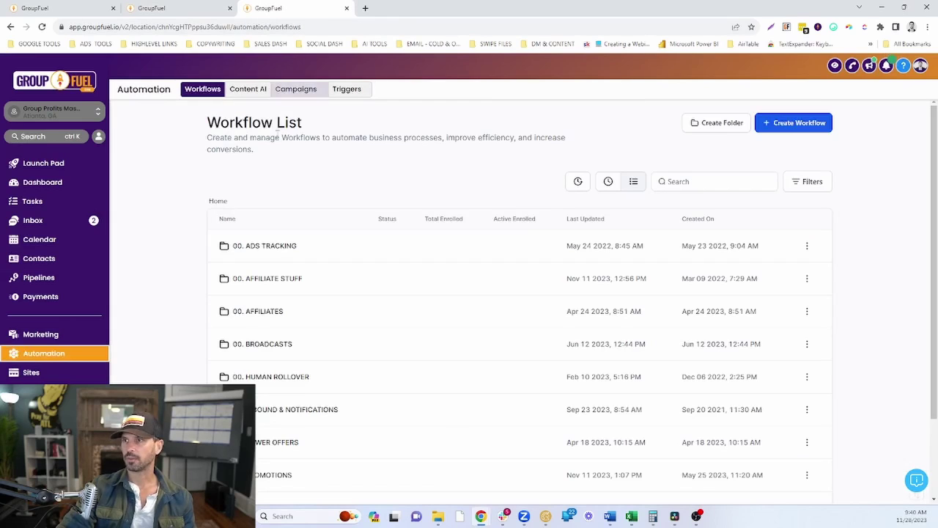
pyautogui.click(772, 129)
pyautogui.click(342, 264)
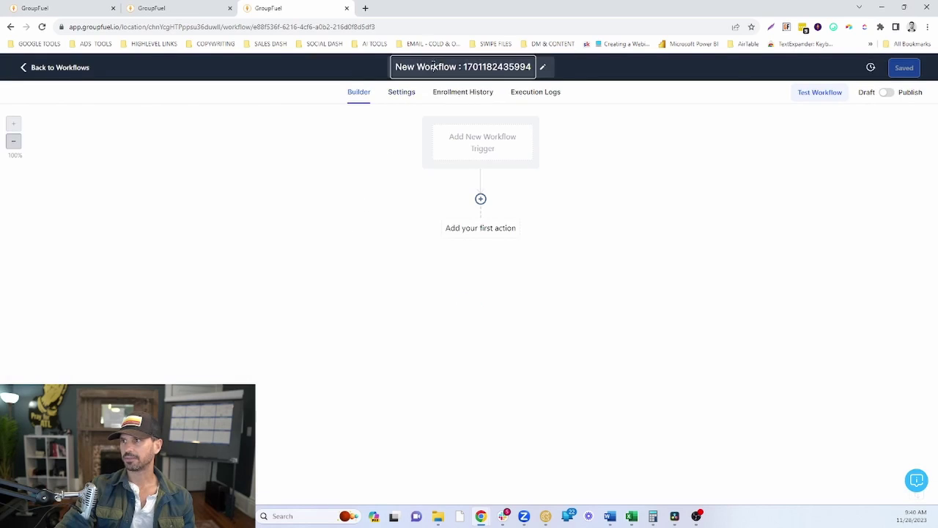
# - Review the new workflow's settings, then return to its empty builder
pyautogui.click(408, 92)
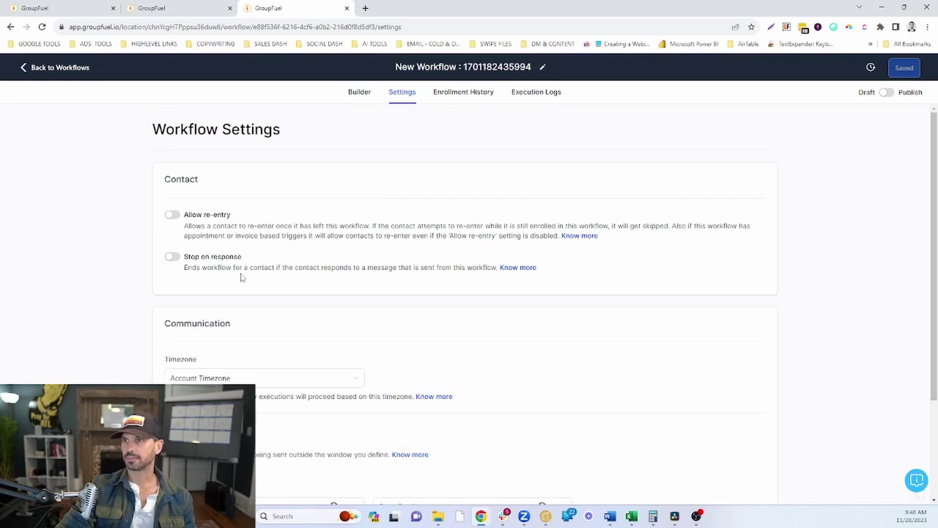
pyautogui.moveTo(169, 133); pyautogui.dragTo(190, 128)
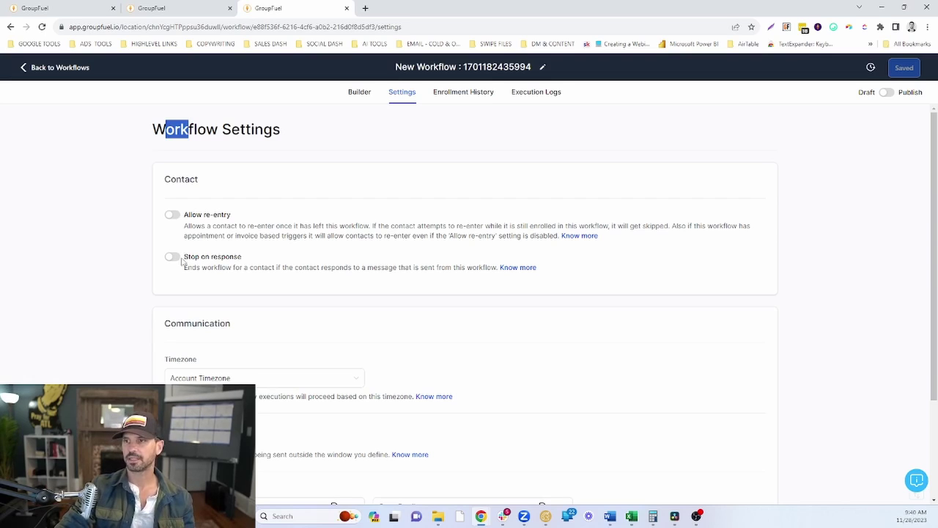
pyautogui.scroll(-1, 237, 371)
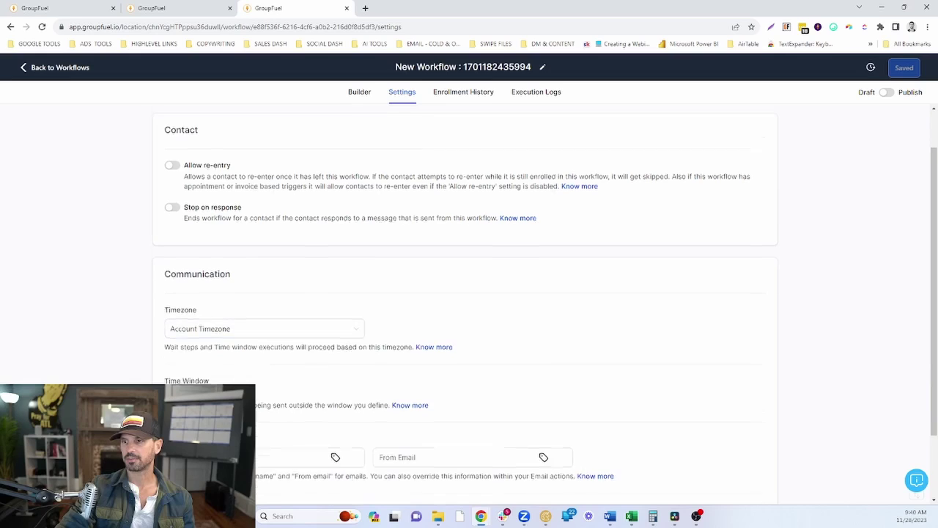
pyautogui.scroll(-2, 173, 332)
pyautogui.click(196, 374)
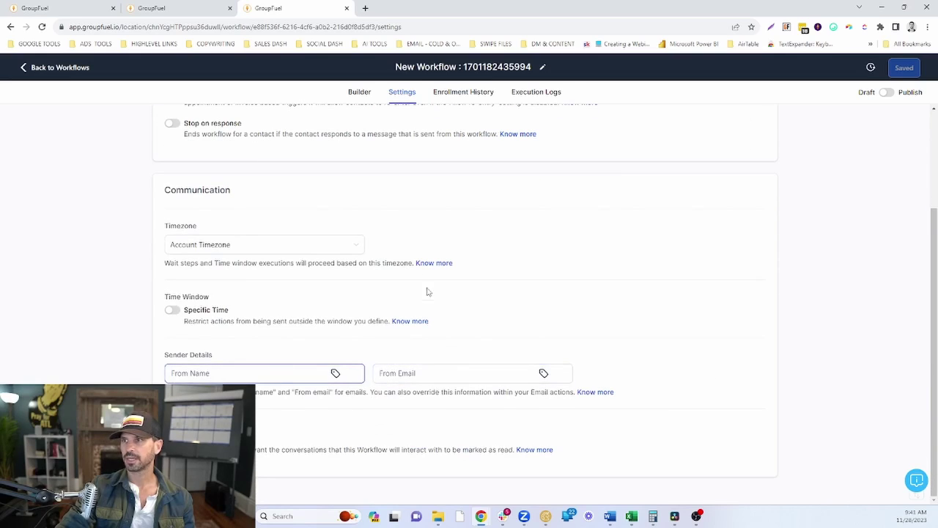
pyautogui.click(360, 93)
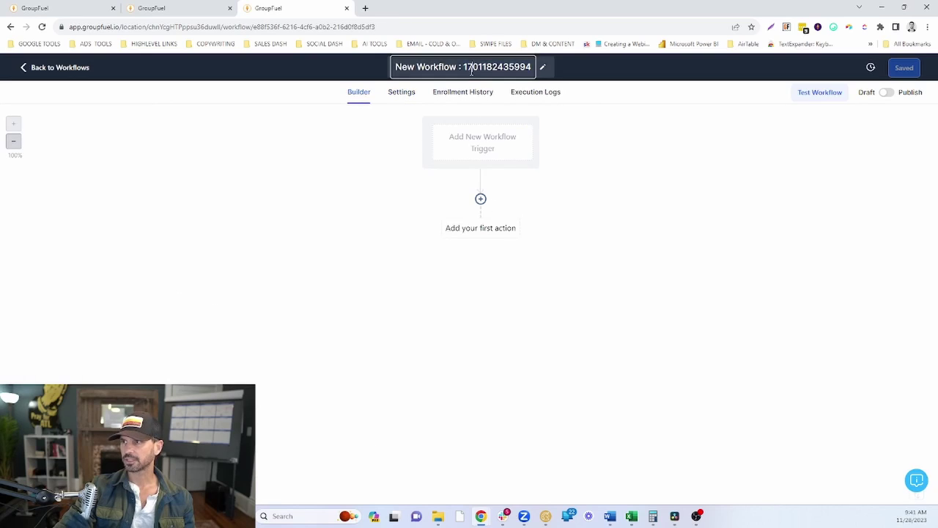
# - Rename the workflow to 'test 1' and add a Send Email action as its first step
pyautogui.press('BackSpace')
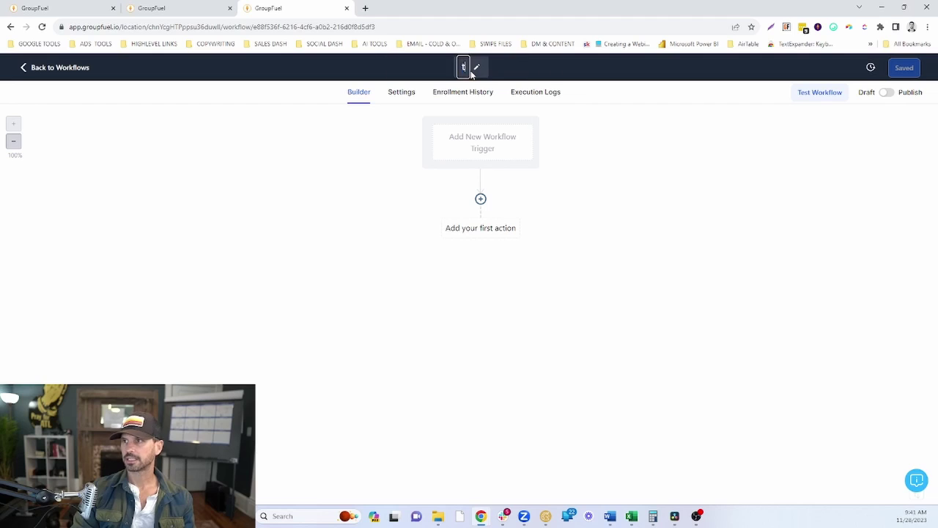
pyautogui.write('test 1')
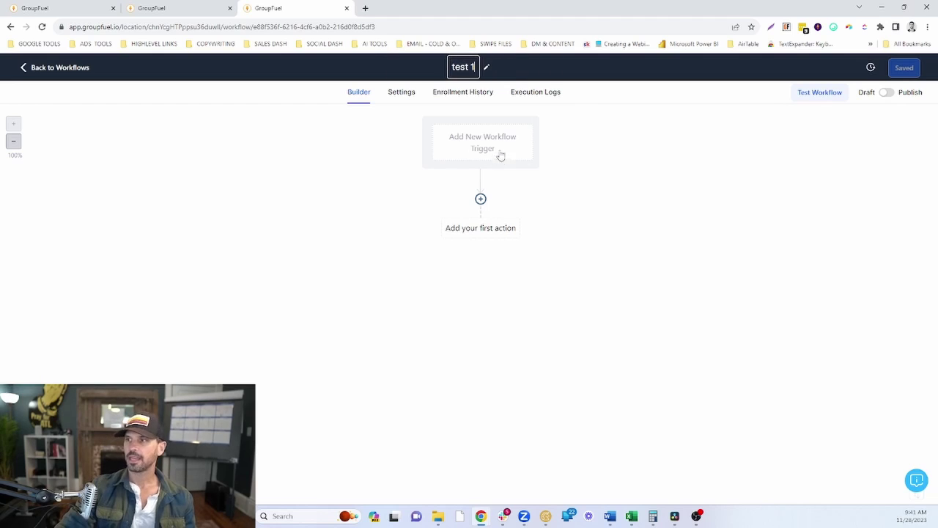
pyautogui.click(480, 200)
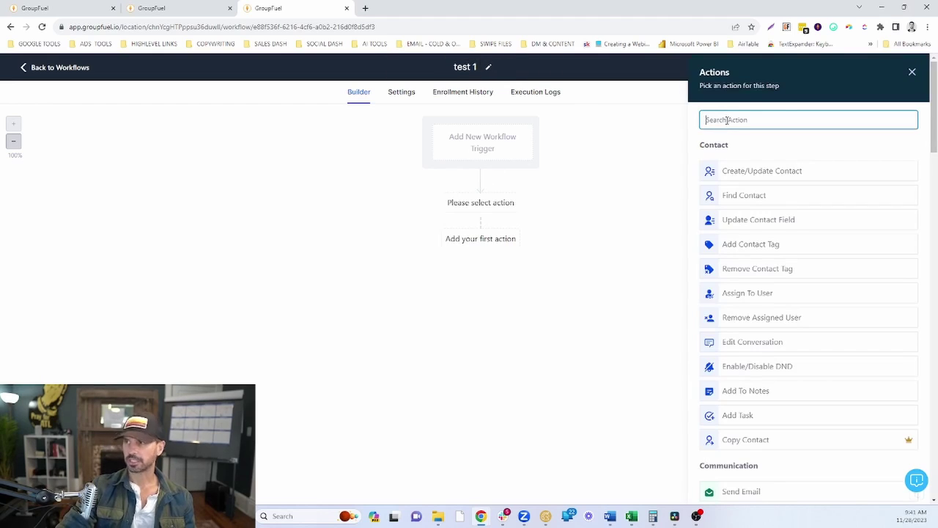
pyautogui.write('email')
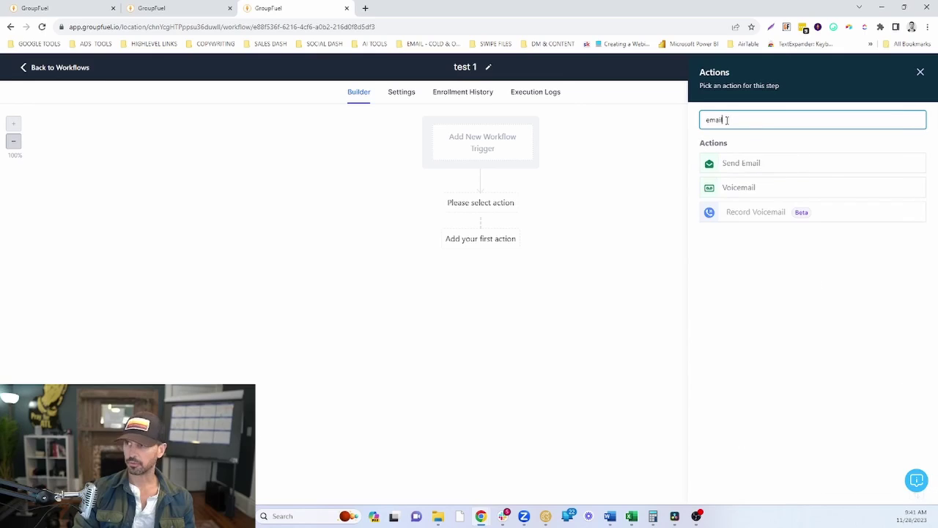
pyautogui.click(735, 162)
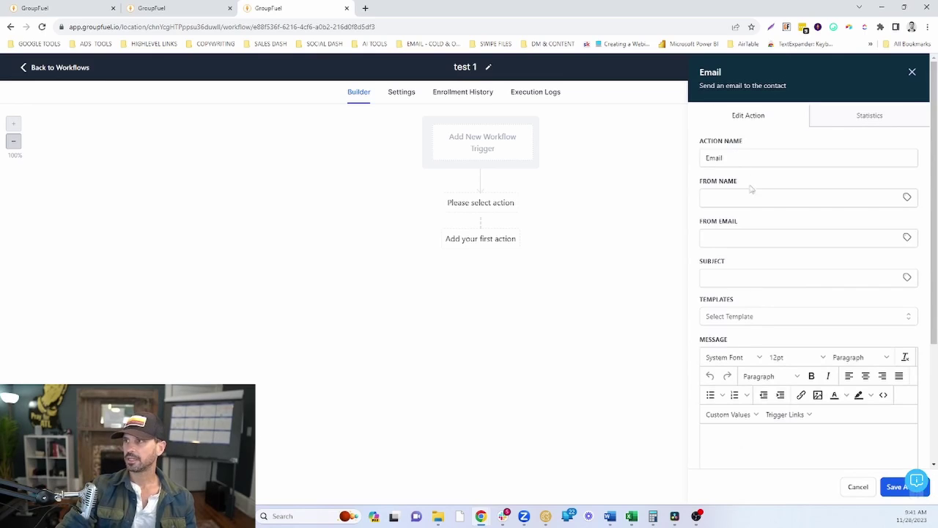
# - Look over the email action's sender name, subject and message fields
pyautogui.click(741, 199)
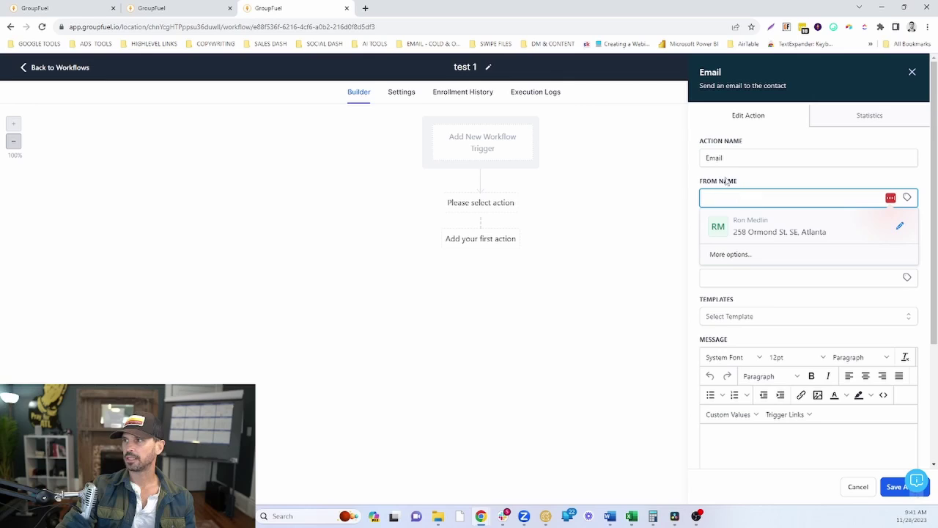
pyautogui.click(727, 182)
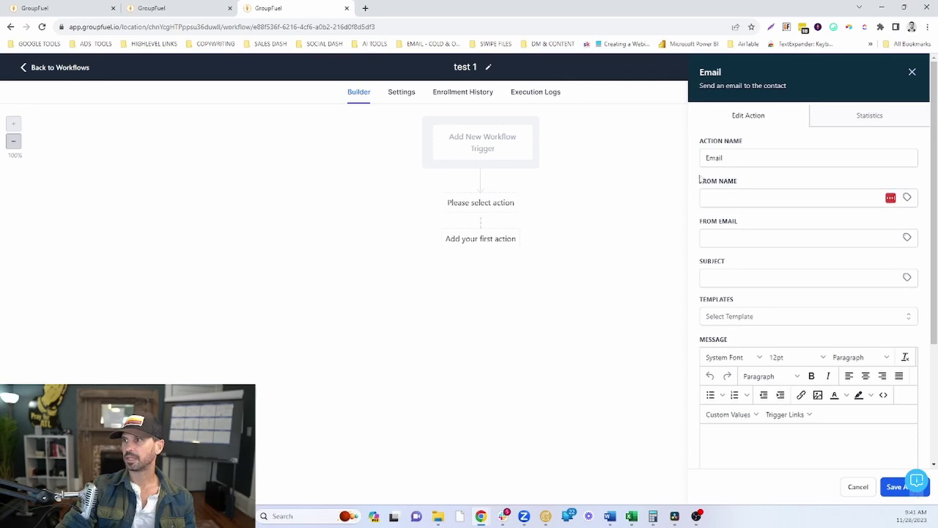
pyautogui.click(743, 198)
pyautogui.click(741, 173)
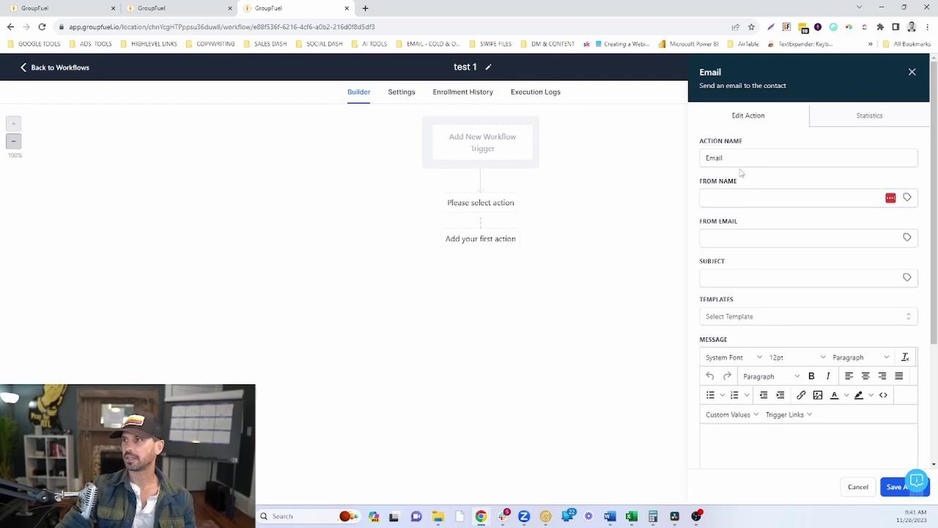
pyautogui.click(741, 277)
pyautogui.click(767, 433)
pyautogui.scroll(-2, 758, 393)
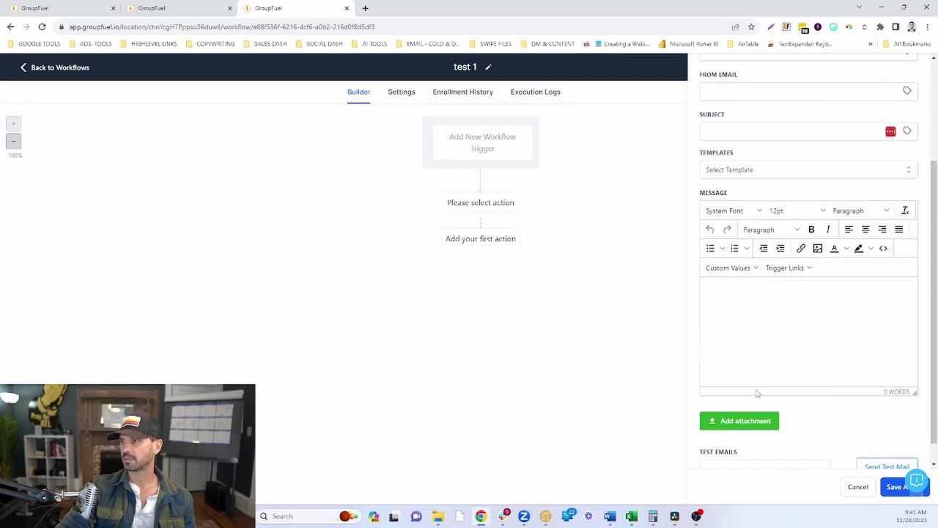
pyautogui.scroll(-1, 773, 330)
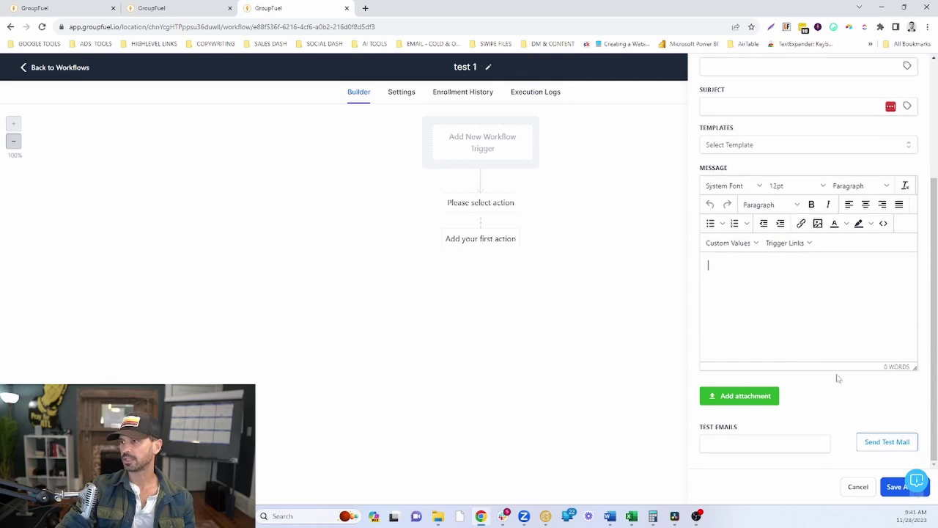
pyautogui.scroll(3, 812, 320)
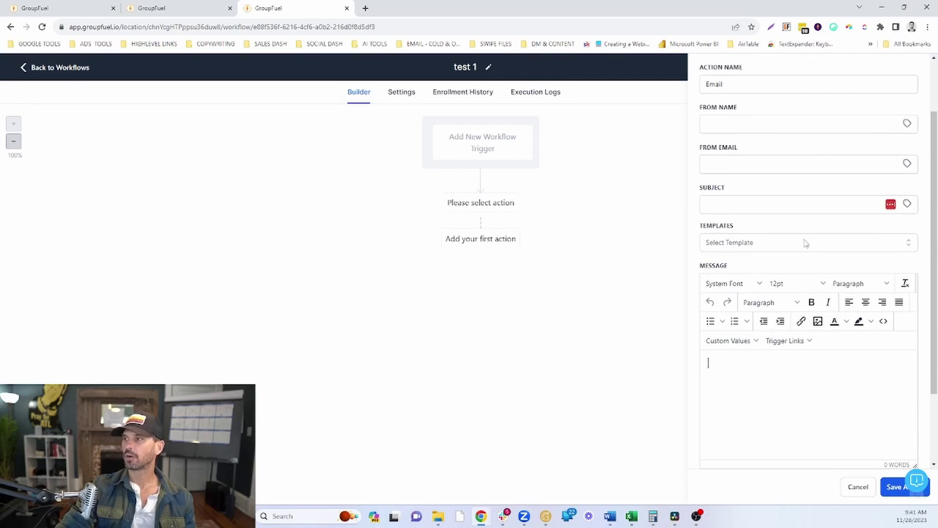
# - Try the App - Email 1 template, then set the template back to None
pyautogui.click(806, 245)
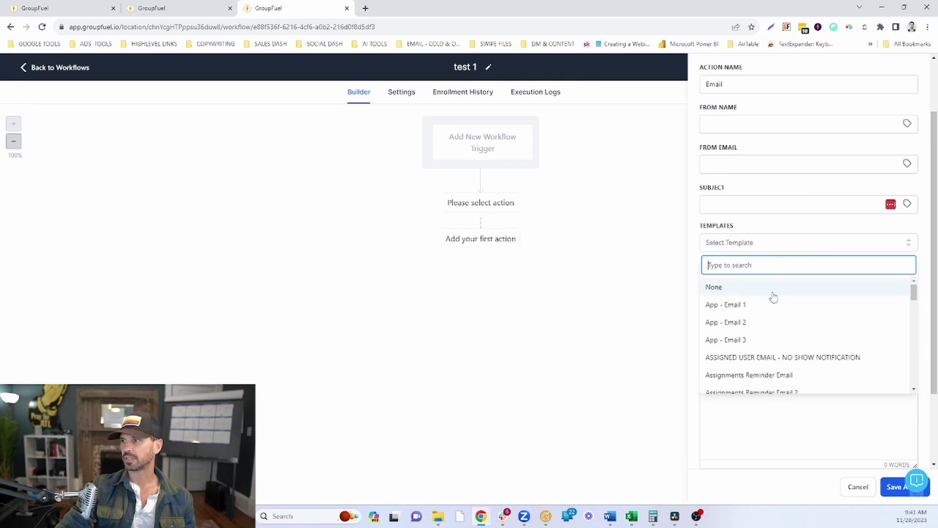
pyautogui.click(776, 227)
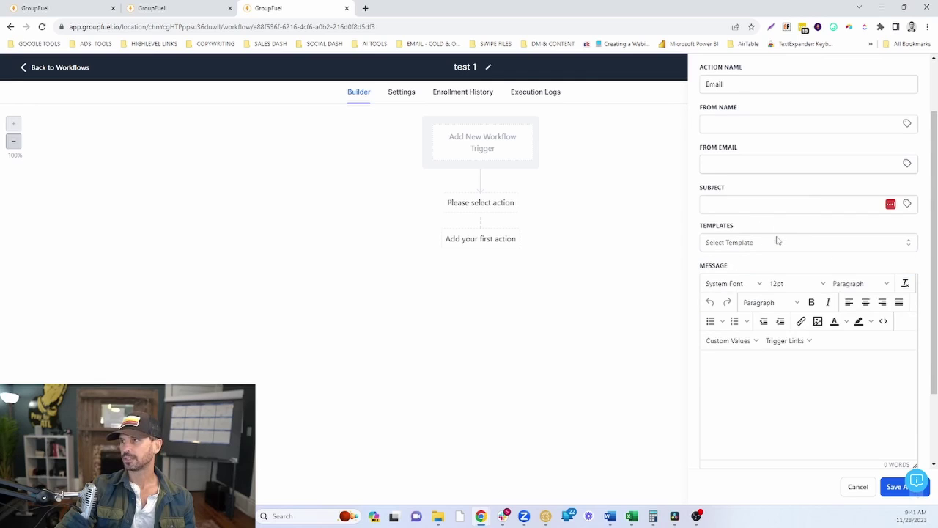
pyautogui.click(778, 241)
pyautogui.click(763, 310)
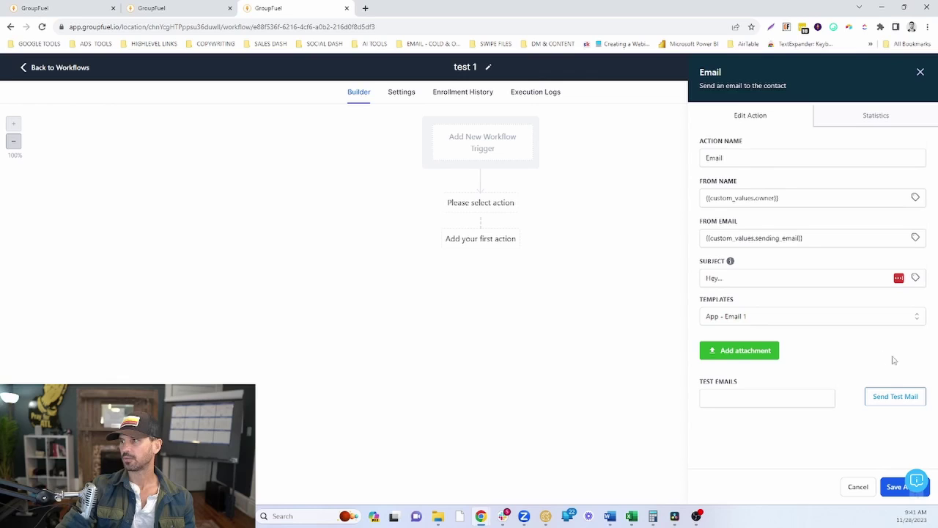
pyautogui.click(867, 318)
pyautogui.click(715, 359)
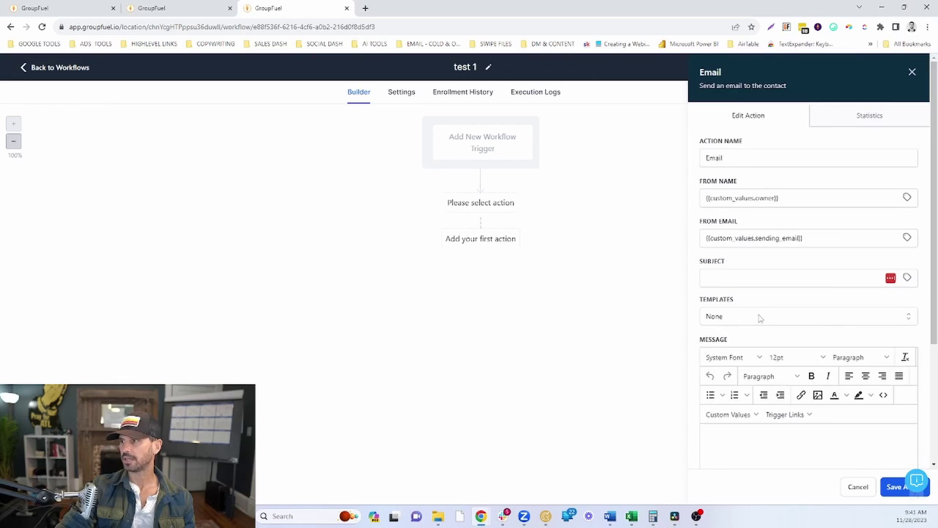
# - Enter 'test' as both subject and message, and save the Email action
pyautogui.click(755, 279)
pyautogui.write('test')
pyautogui.click(752, 436)
pyautogui.write('test')
pyautogui.scroll(-1, 821, 396)
pyautogui.click(896, 486)
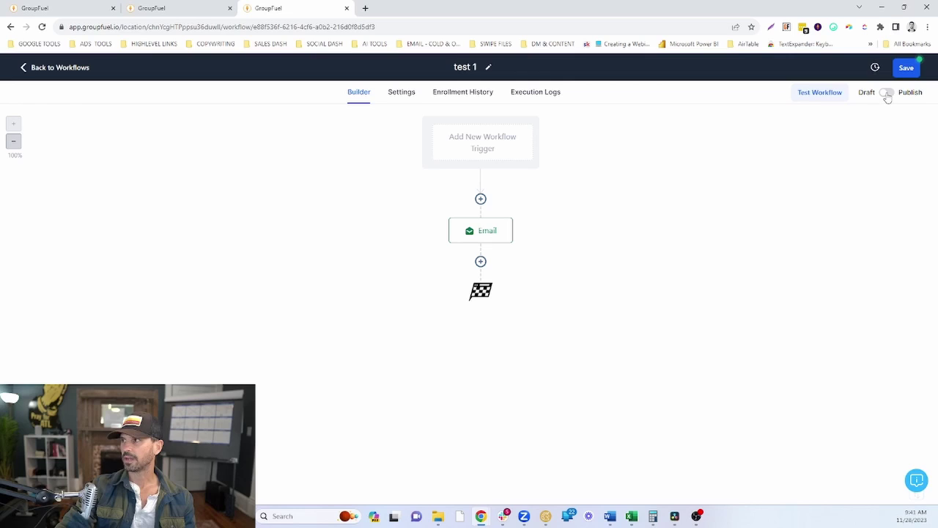
# - Switch the test 1 workflow to Publish, save it, and dismiss the Saved! toast
pyautogui.click(887, 95)
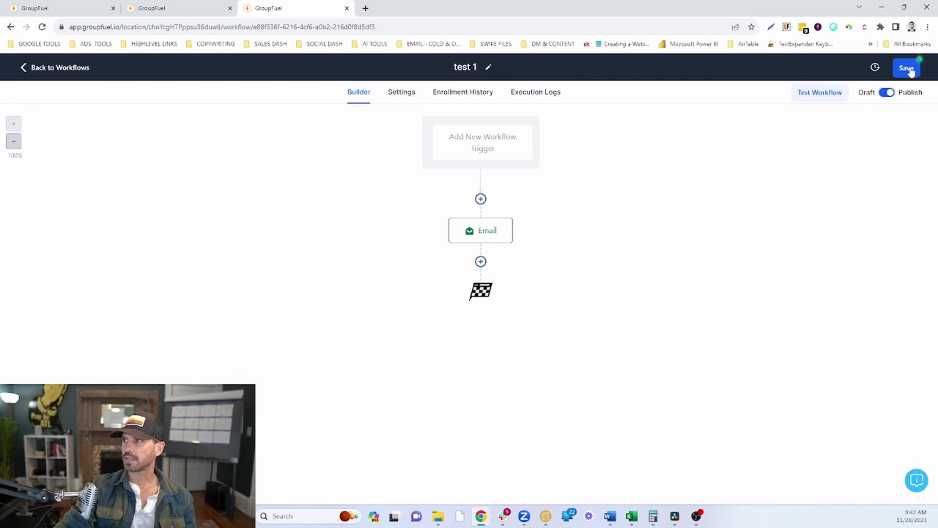
pyautogui.click(909, 69)
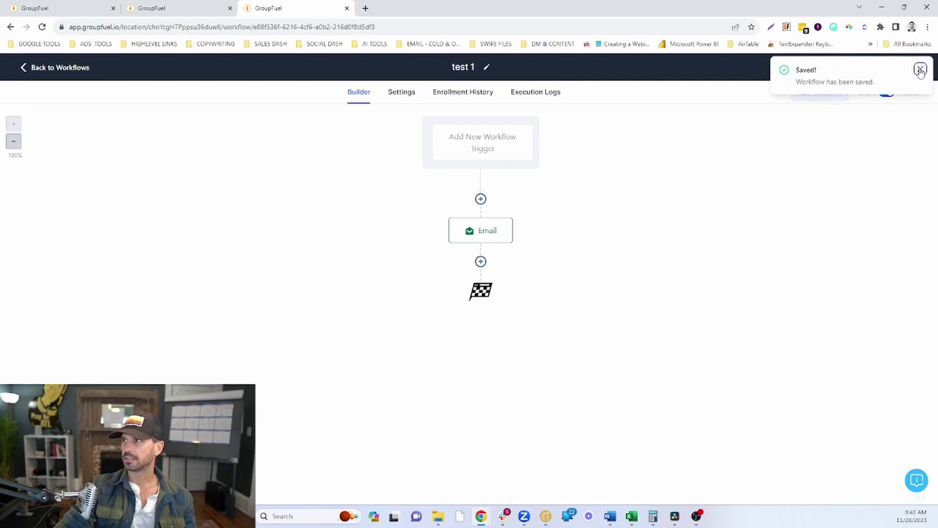
pyautogui.click(921, 70)
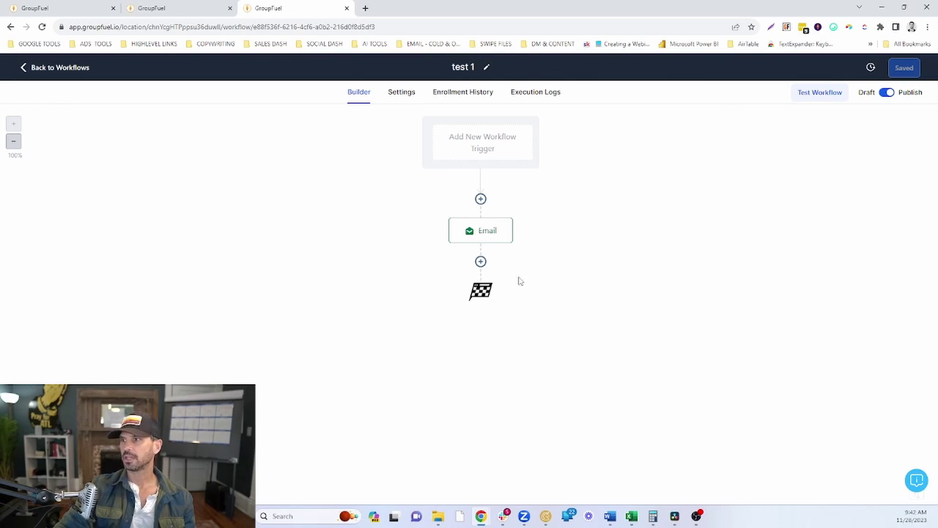
# - Add a 1-day Wait after the Email, resuming weekdays 9:00 AM–5:00 PM, and save it
pyautogui.click(481, 263)
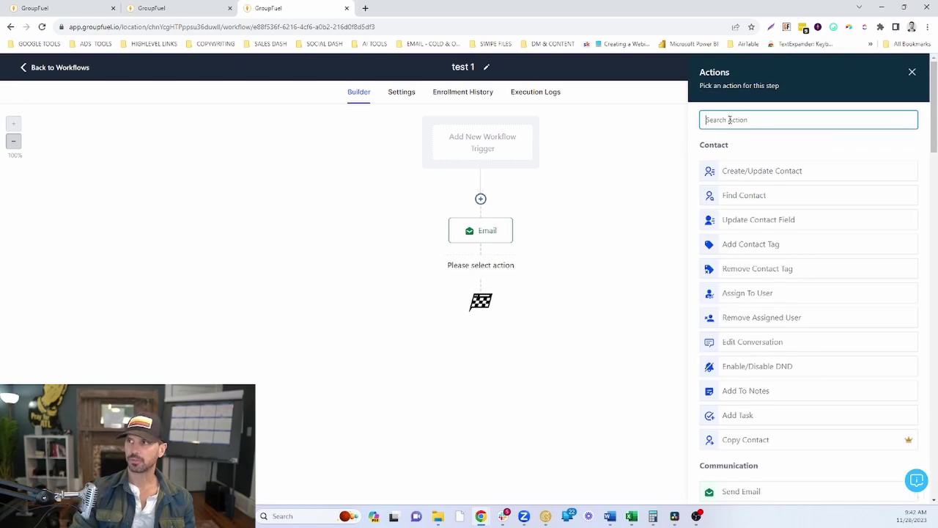
pyautogui.write('wait')
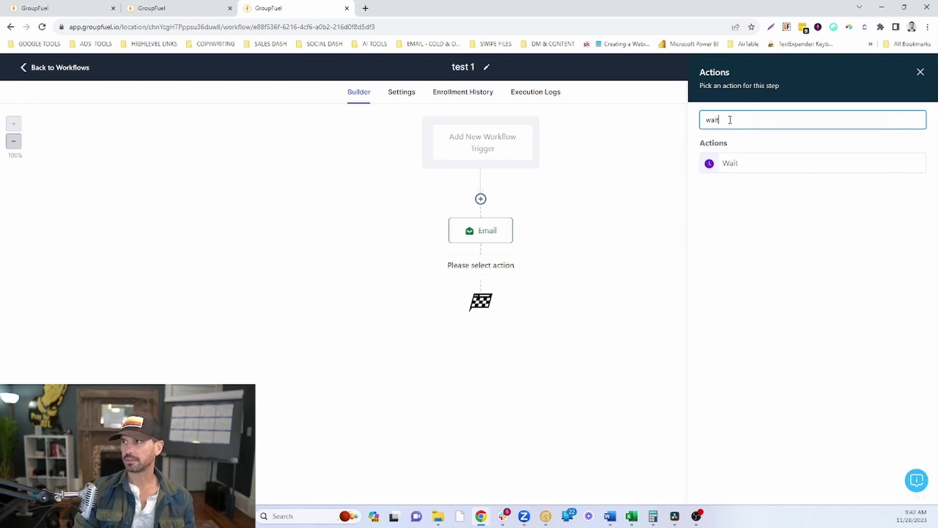
pyautogui.click(745, 162)
pyautogui.click(541, 228)
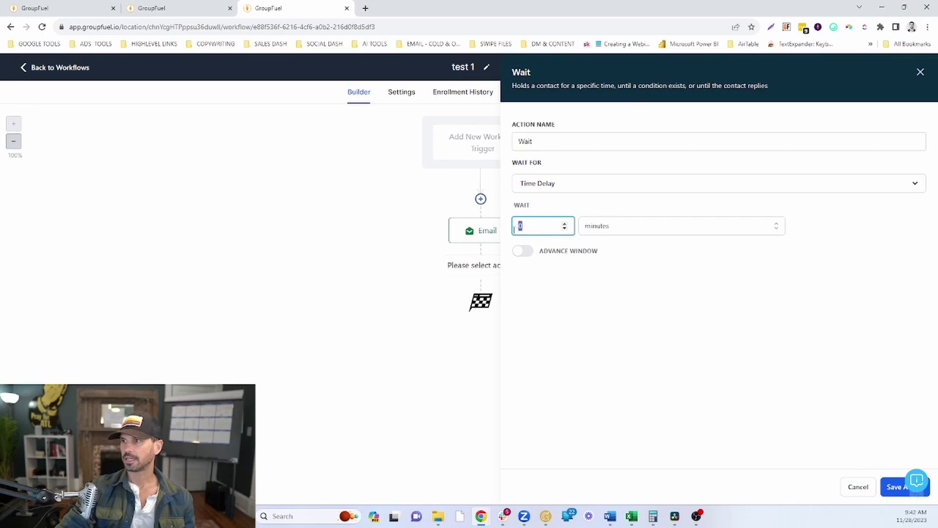
pyautogui.click(707, 229)
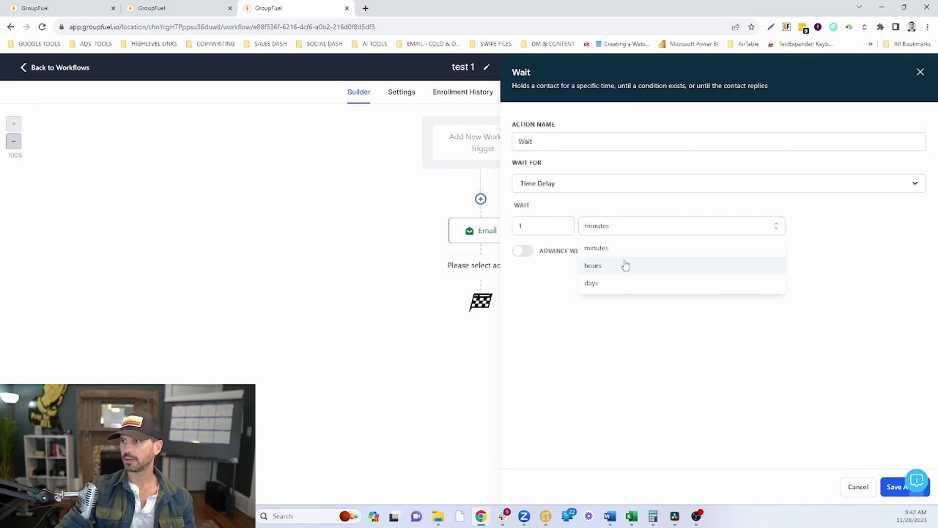
pyautogui.click(597, 283)
pyautogui.click(523, 252)
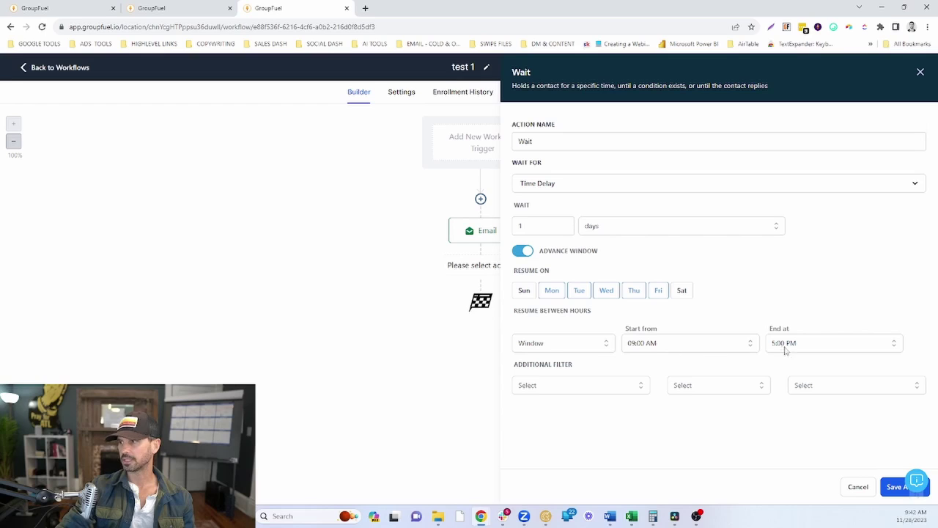
pyautogui.click(894, 486)
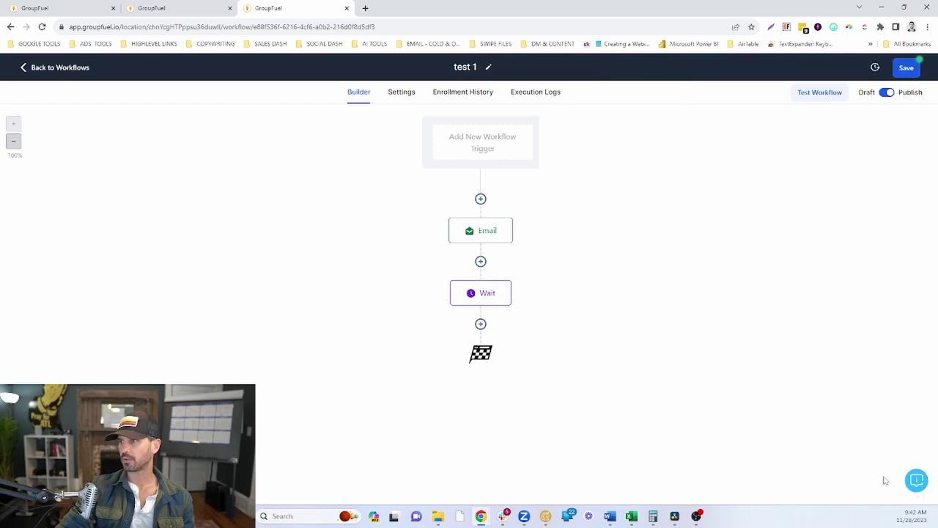
# - Add a Send Email step after the Wait, found by searching 'wmail'
pyautogui.click(480, 324)
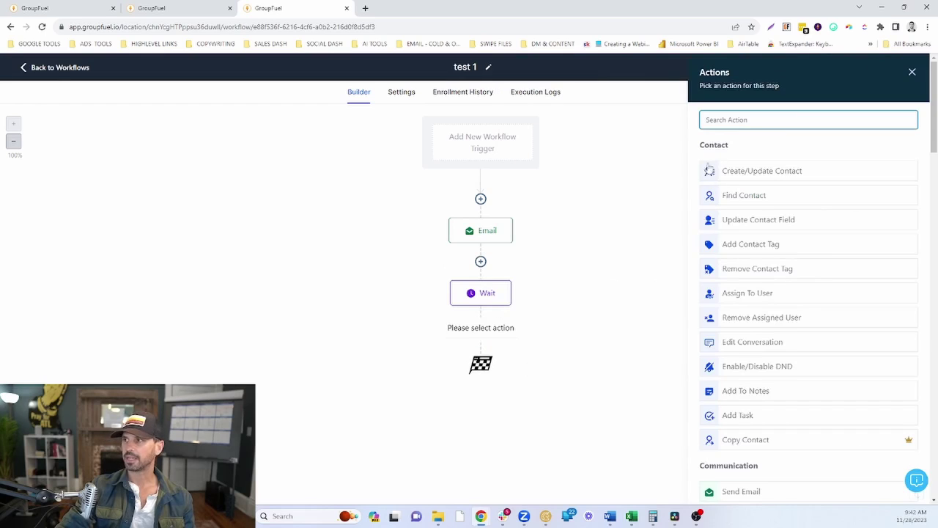
pyautogui.write('w')
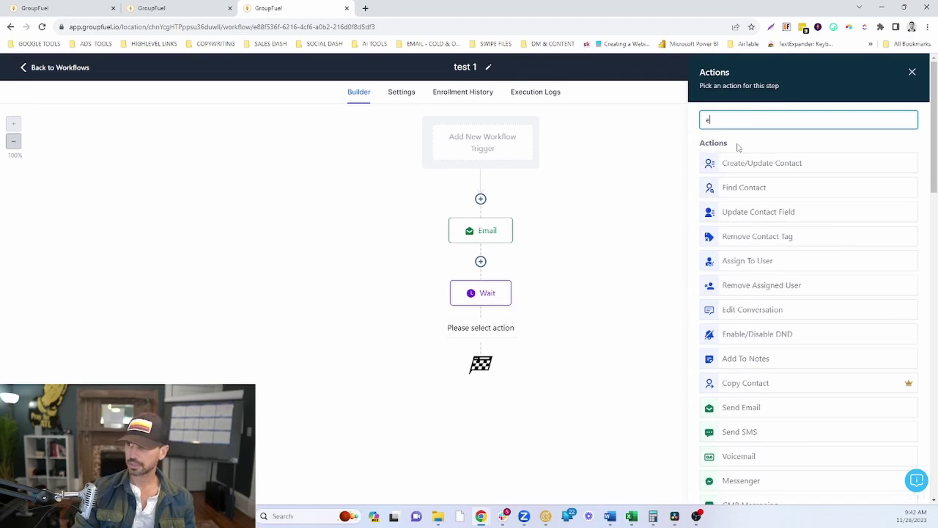
pyautogui.write('mail')
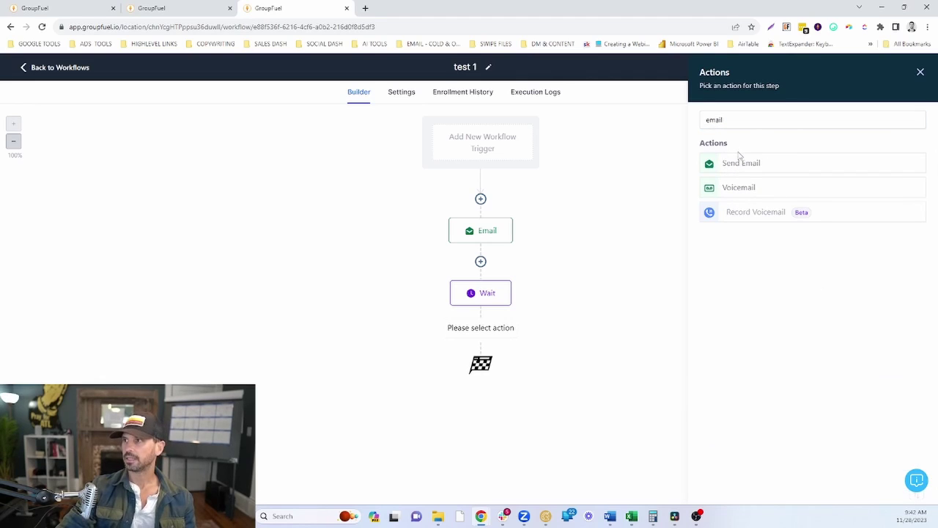
pyautogui.click(738, 167)
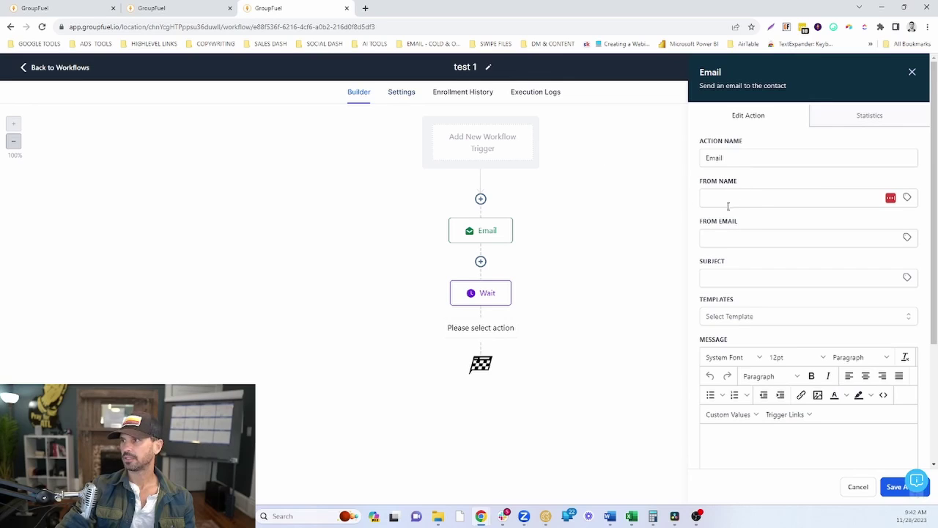
pyautogui.click(742, 273)
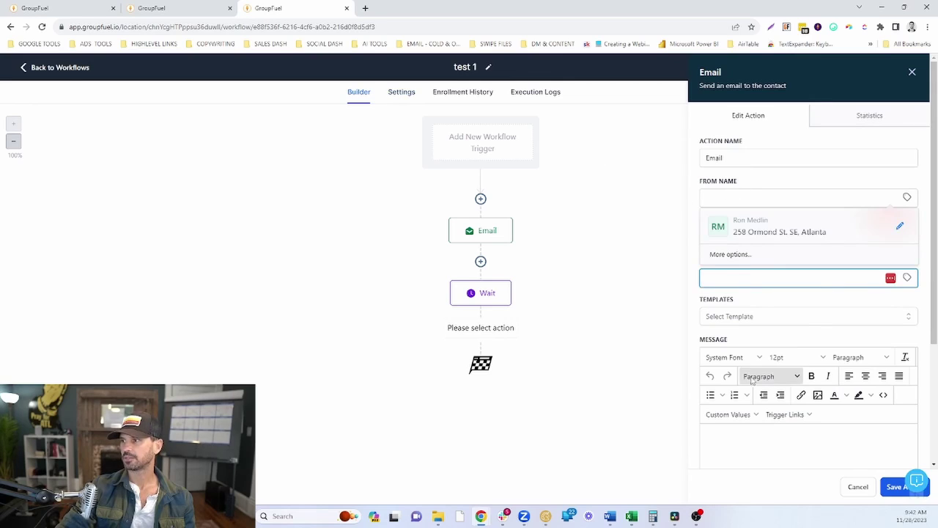
pyautogui.click(748, 442)
pyautogui.scroll(-1, 773, 440)
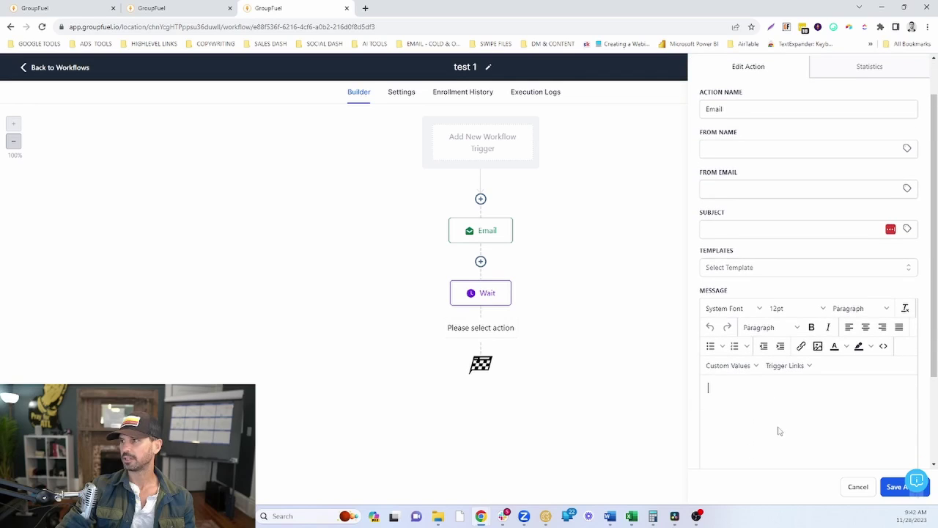
# - Set the email template to App - Email 1, save the action, and save the workflow
pyautogui.click(754, 270)
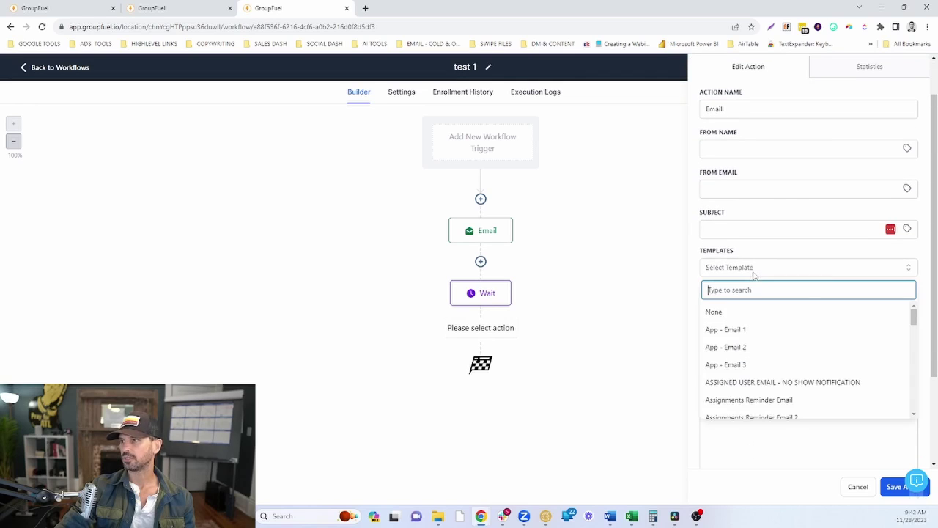
pyautogui.click(744, 255)
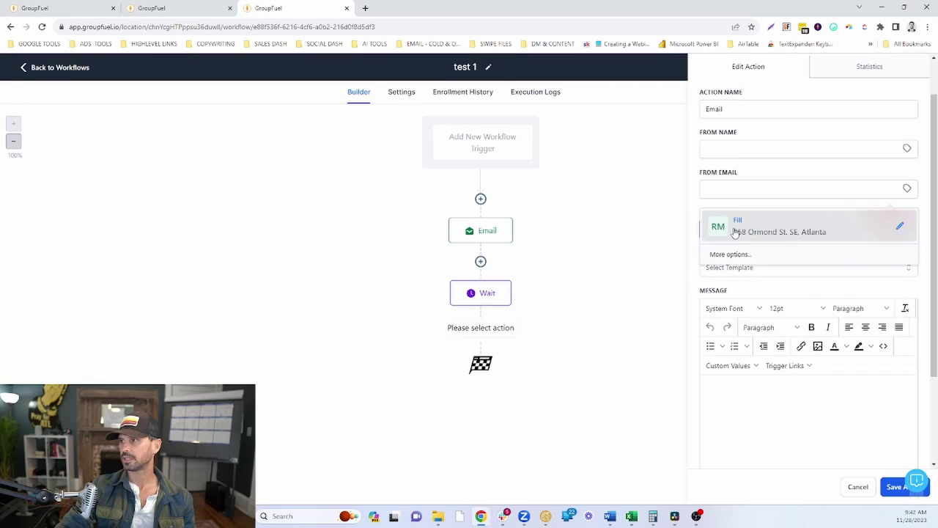
pyautogui.click(748, 272)
pyautogui.click(749, 272)
pyautogui.click(745, 329)
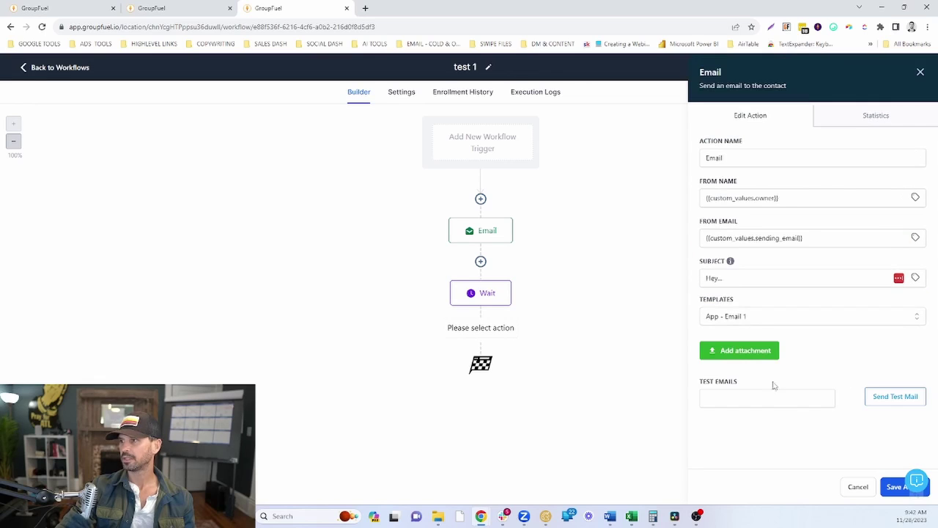
pyautogui.click(892, 488)
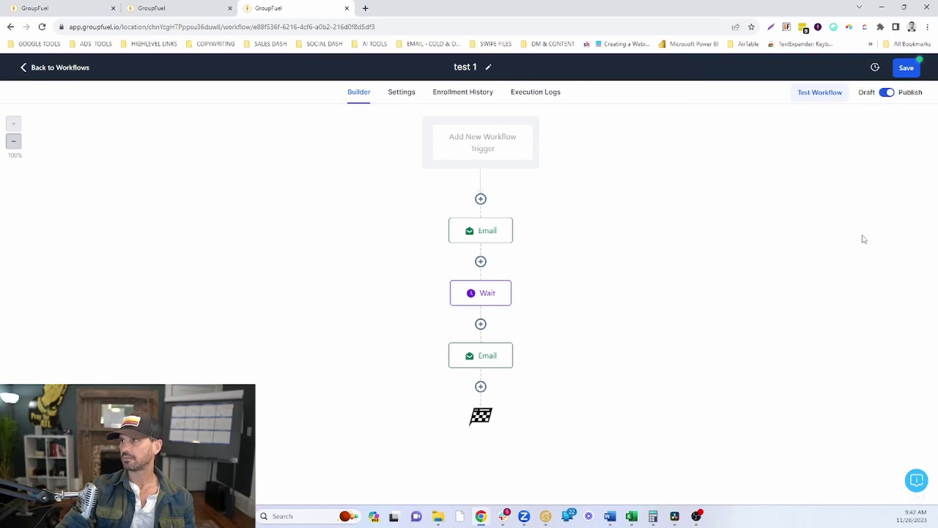
pyautogui.click(909, 69)
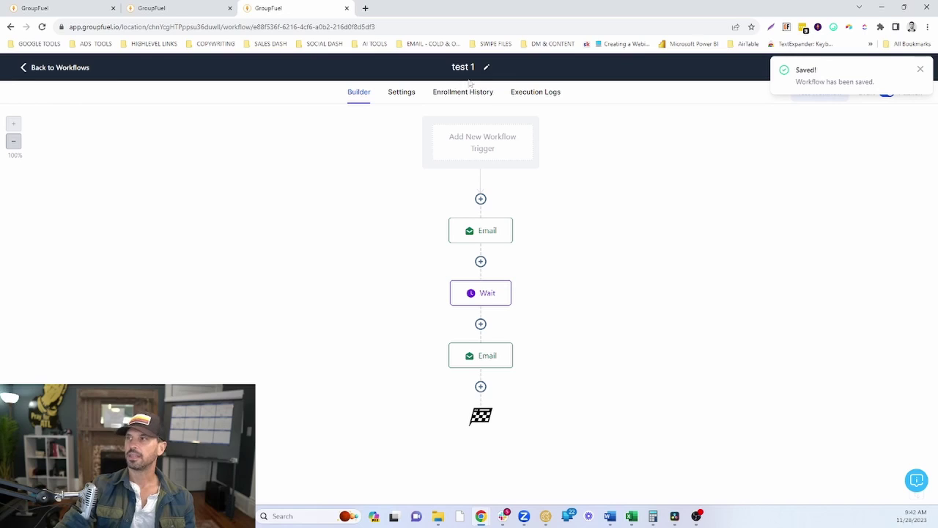
# - Clear the 5,272-contact selection and open the GROUP STAGE - MONETIZE smart list
pyautogui.click(191, 10)
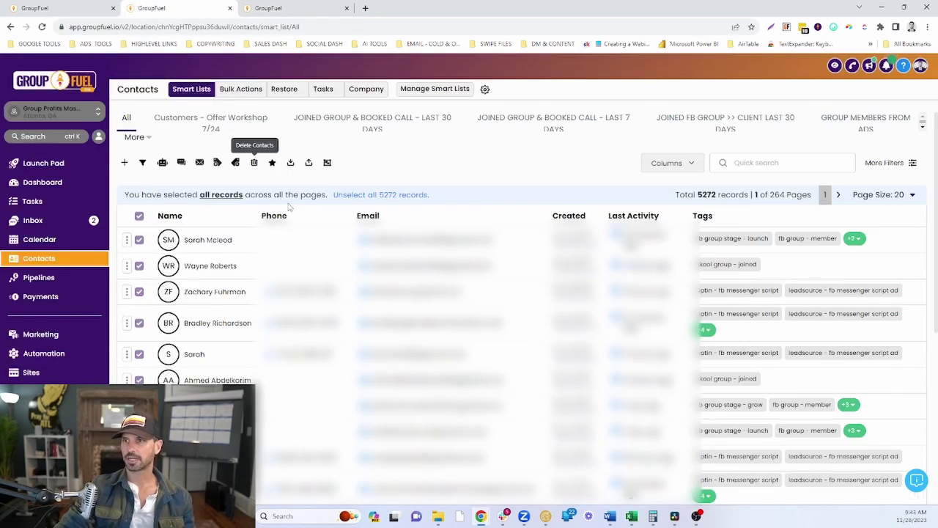
pyautogui.click(339, 196)
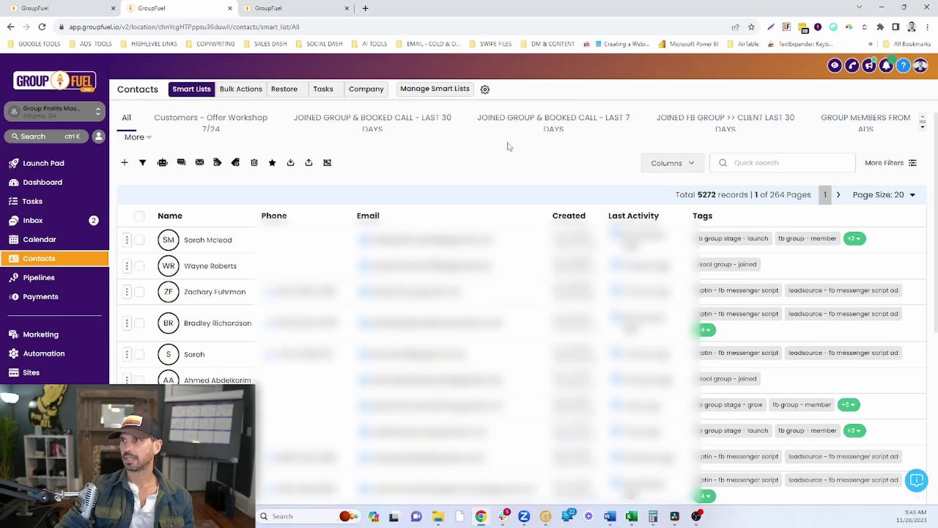
pyautogui.click(540, 126)
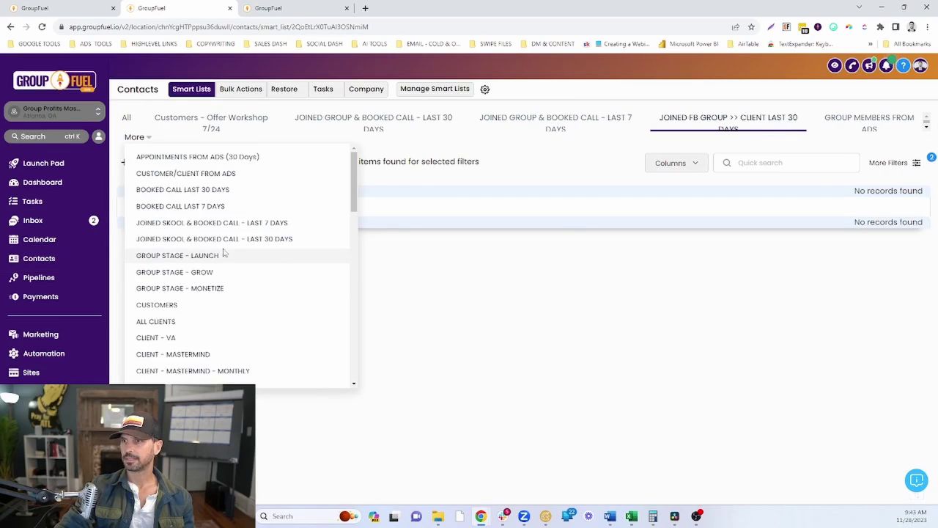
pyautogui.click(220, 288)
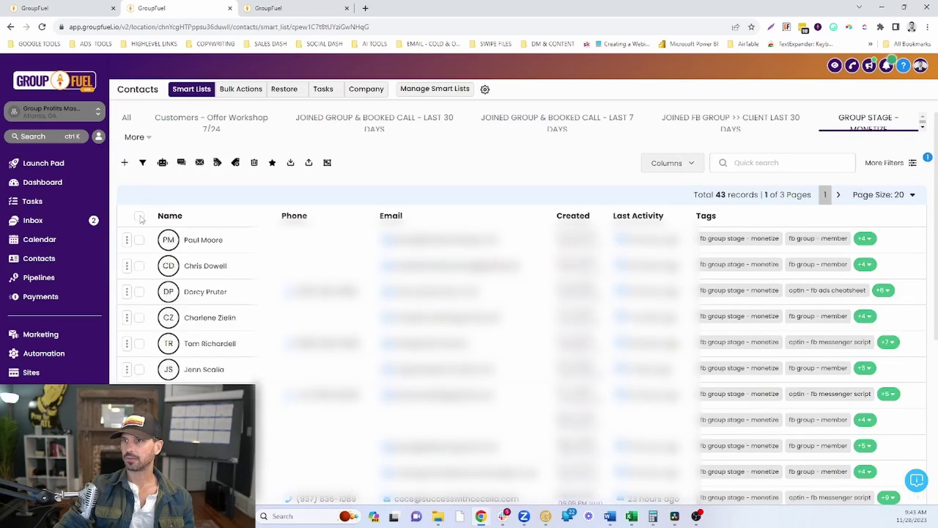
# - Select all 43 contacts in the list and open Add to Campaign / Workflow
pyautogui.click(139, 216)
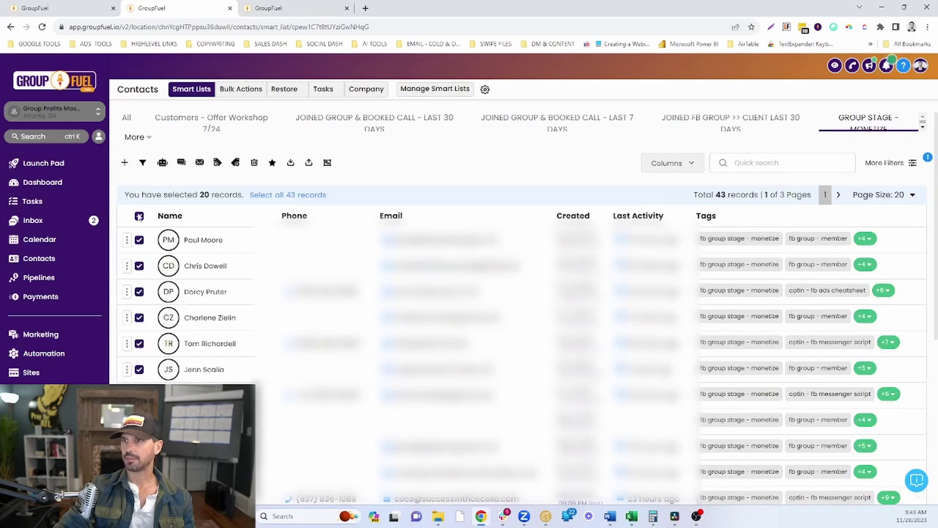
pyautogui.click(264, 196)
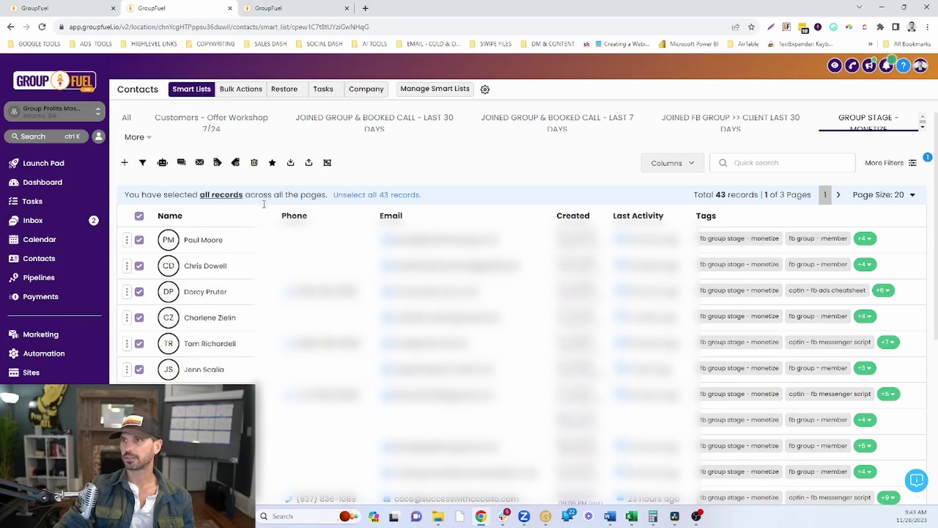
pyautogui.click(162, 162)
pyautogui.click(551, 260)
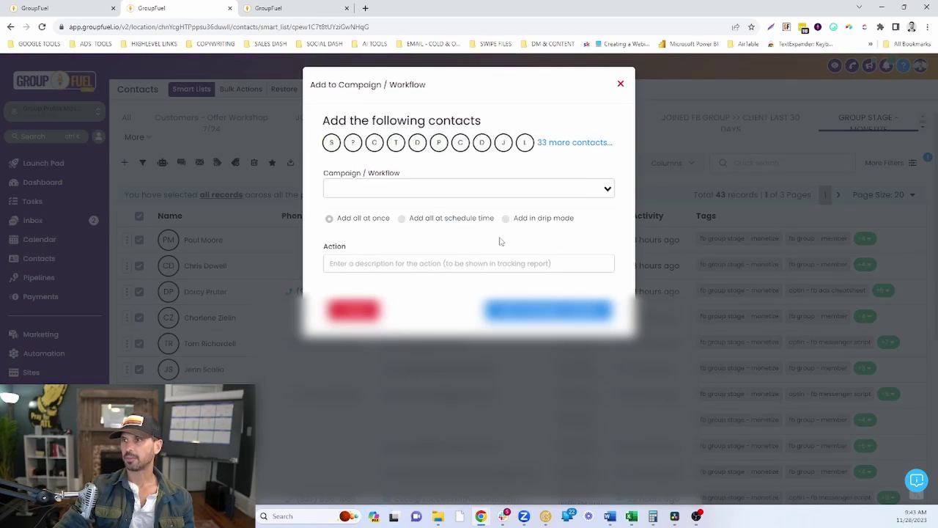
pyautogui.click(428, 188)
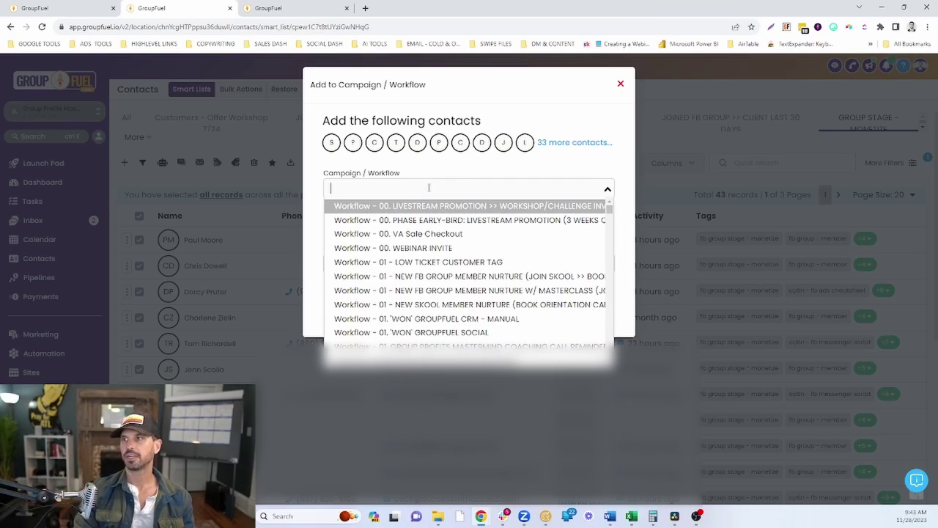
pyautogui.write('test')
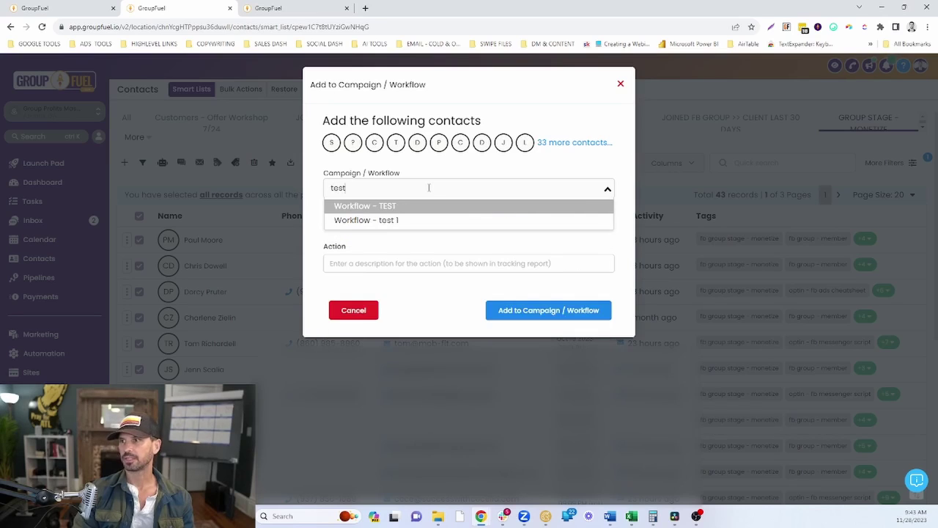
pyautogui.click(406, 219)
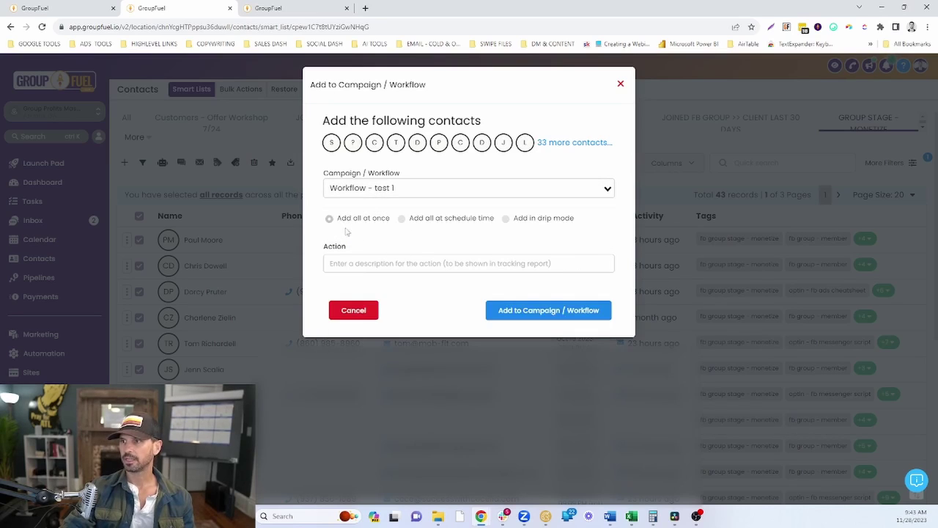
pyautogui.click(402, 220)
pyautogui.click(370, 304)
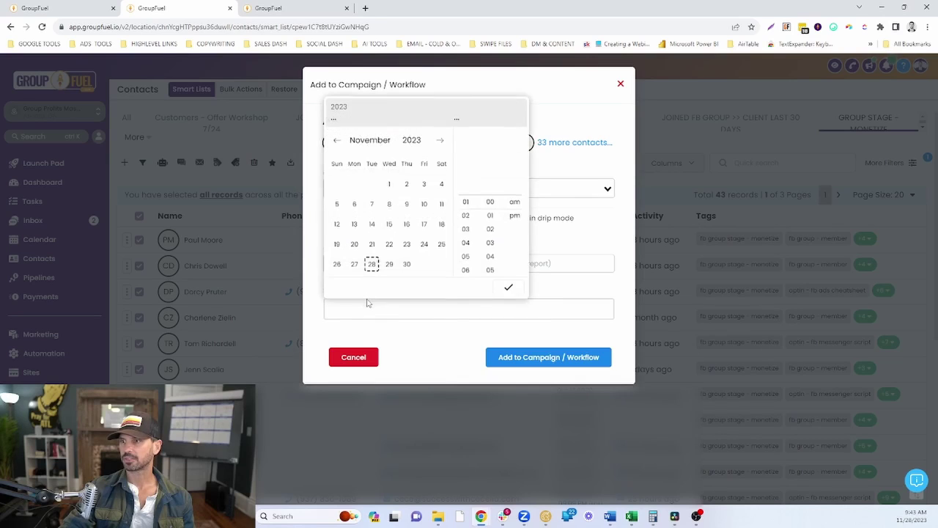
pyautogui.click(389, 264)
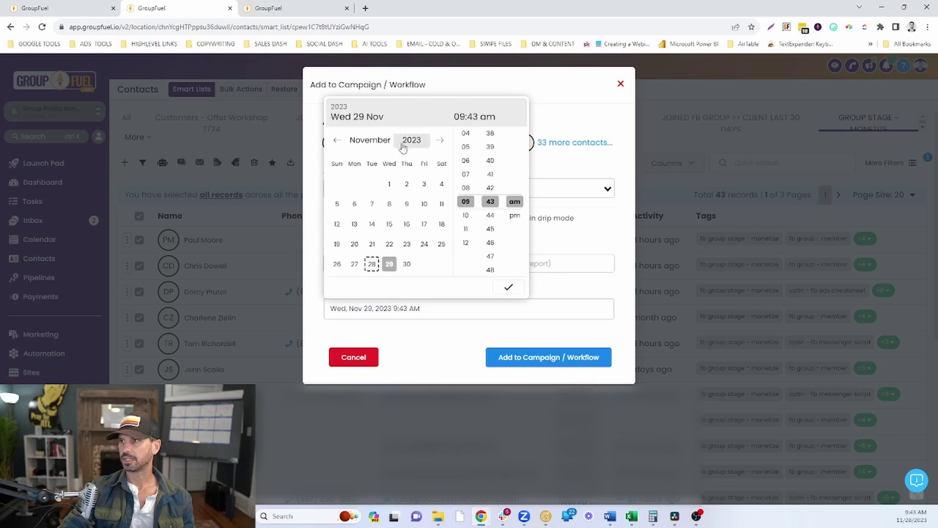
pyautogui.click(507, 288)
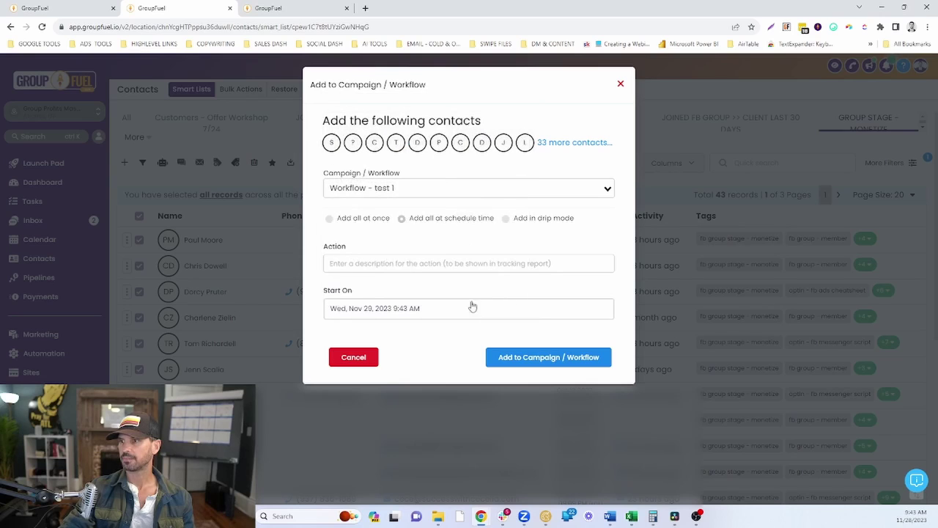
pyautogui.click(391, 264)
pyautogui.write('b')
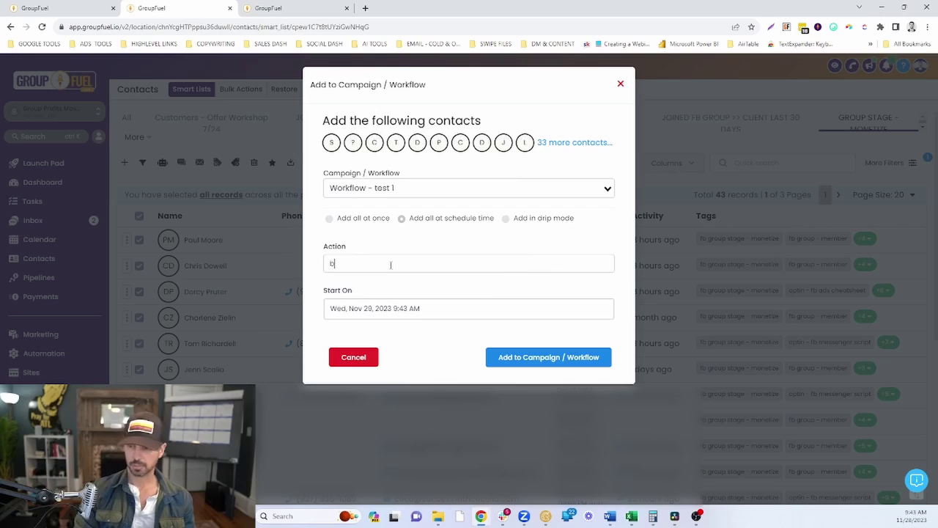
pyautogui.write('roadca')
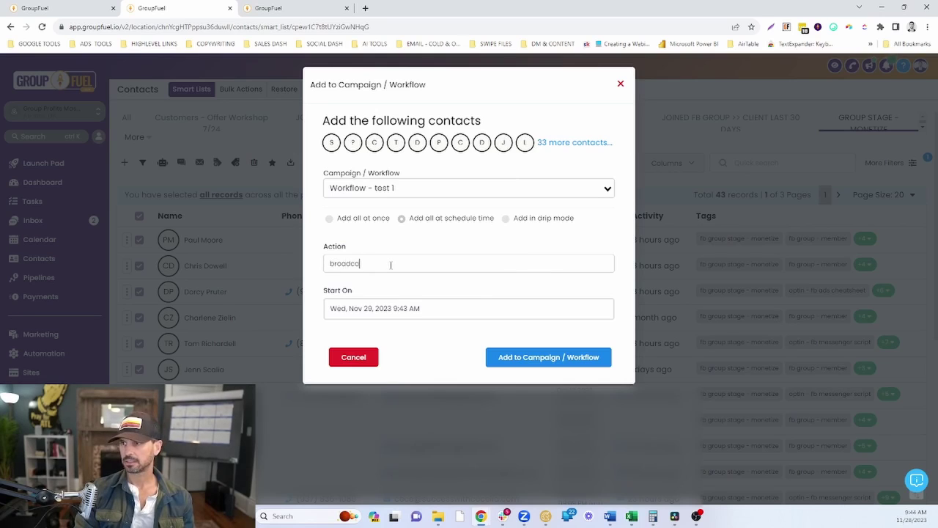
pyautogui.write('st test noy')
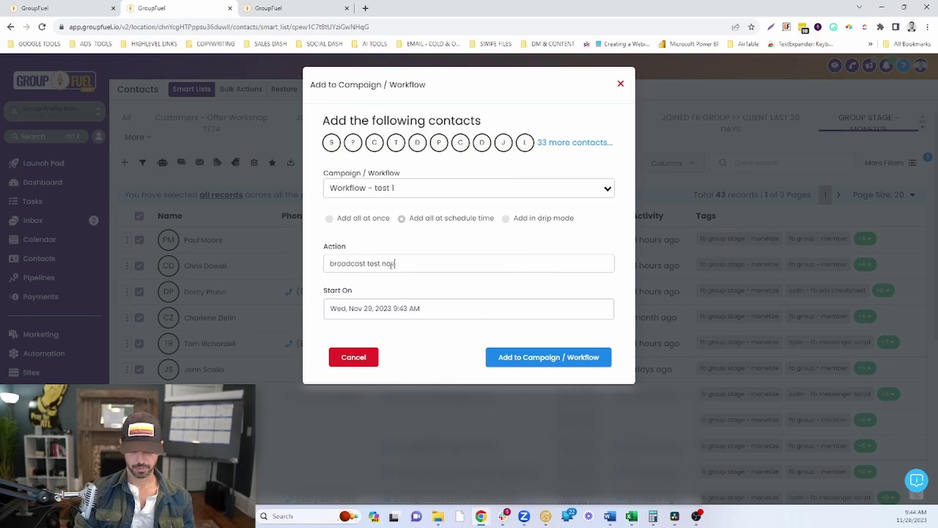
pyautogui.write(' 28')
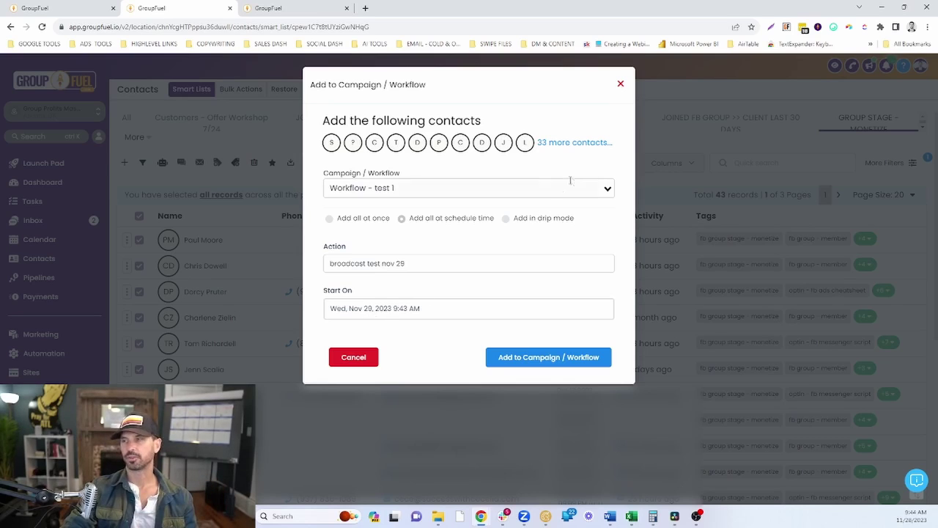
pyautogui.click(621, 84)
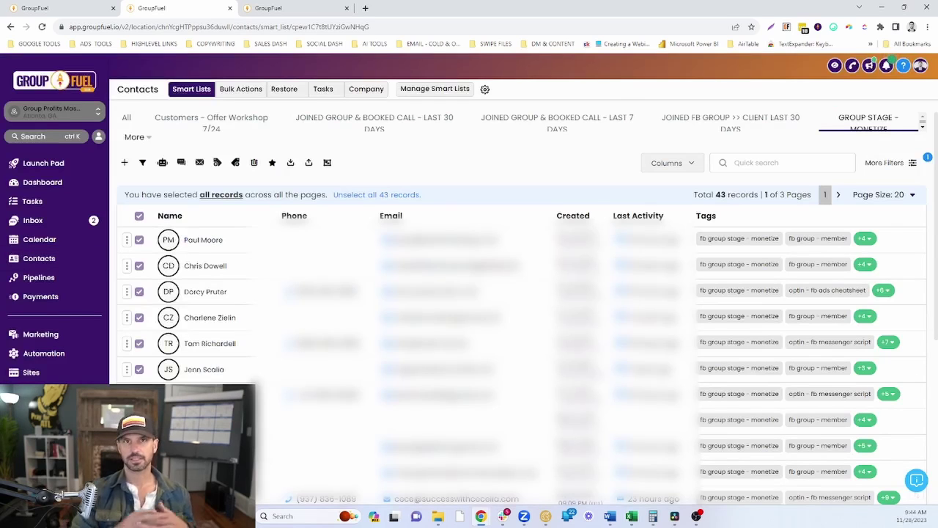